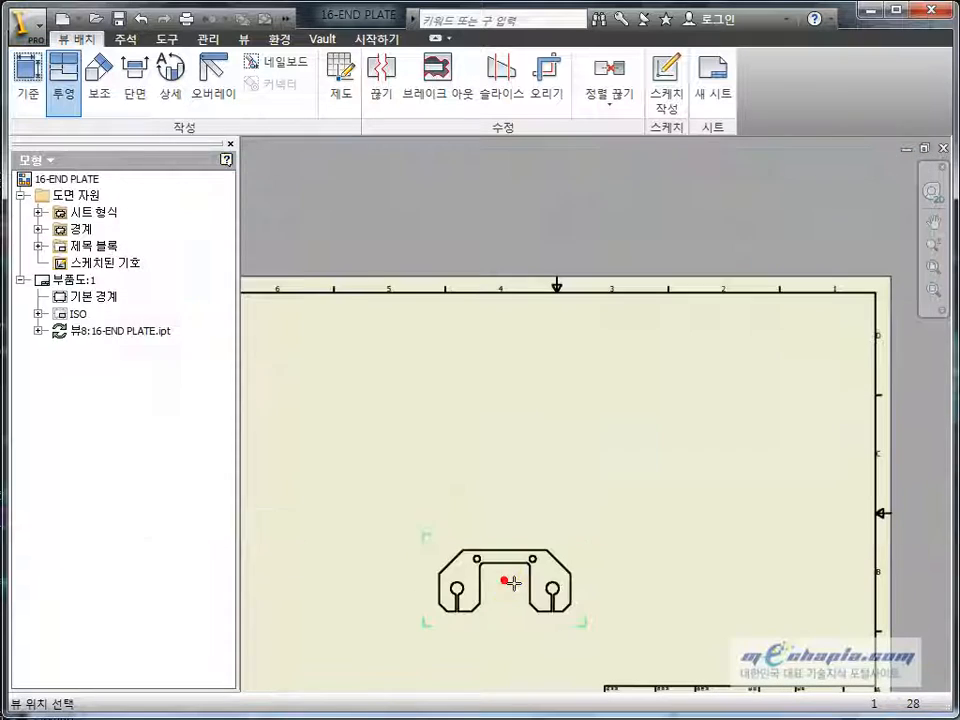
Leave the view projection command and move the base view of the end plate upward, closer to the middle of the sheet.
key("Escape")
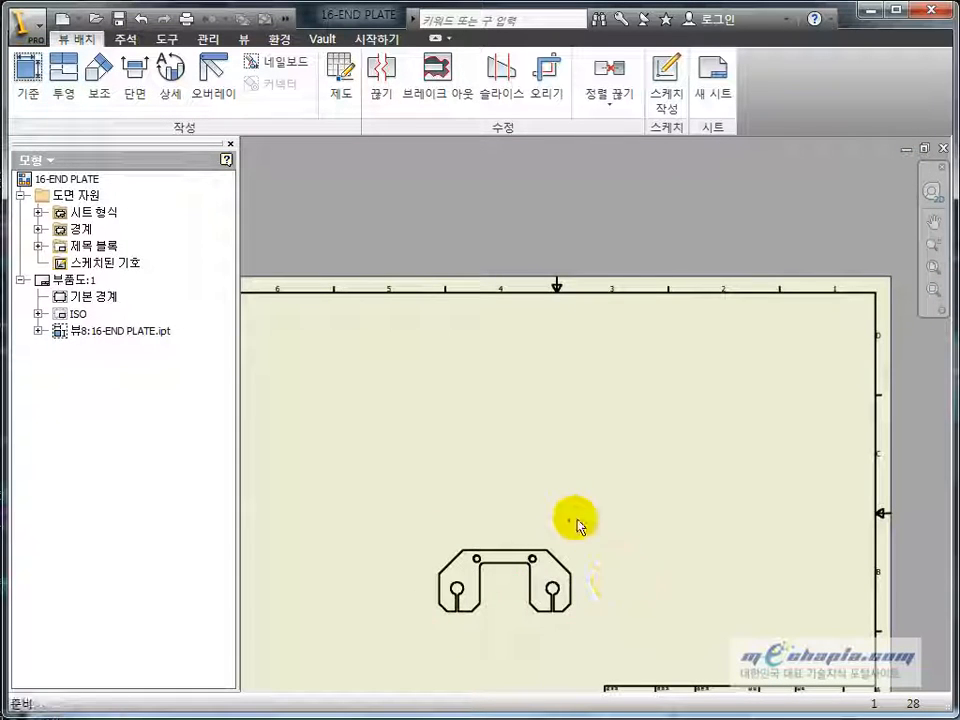
key("Home")
left_click(541, 382)
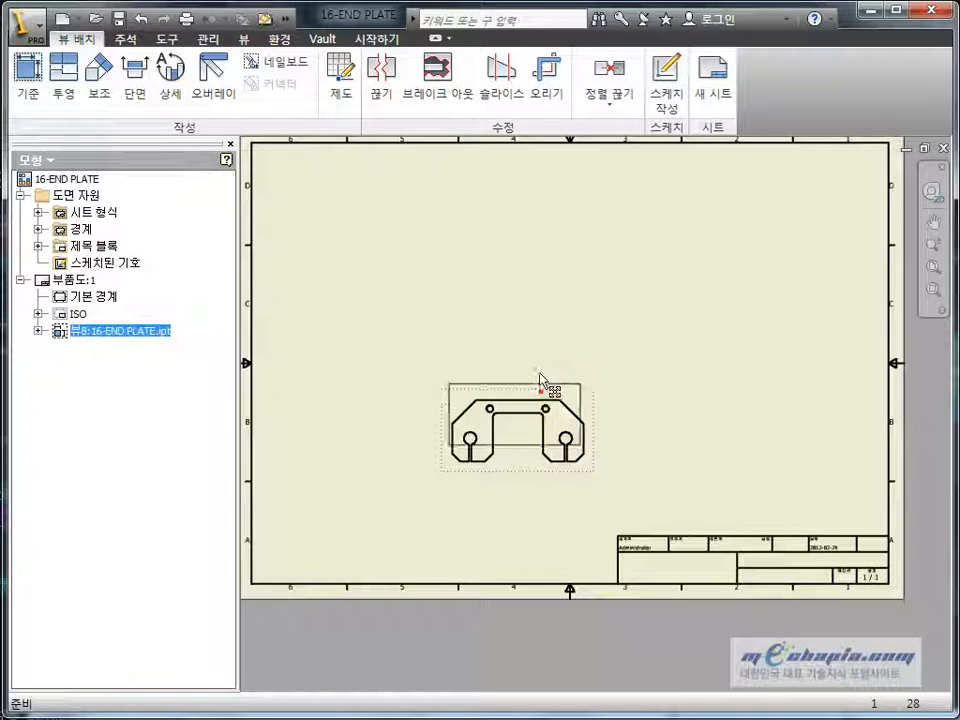
left_click_drag(540, 375, 541, 325)
left_click(671, 362)
key("Home")
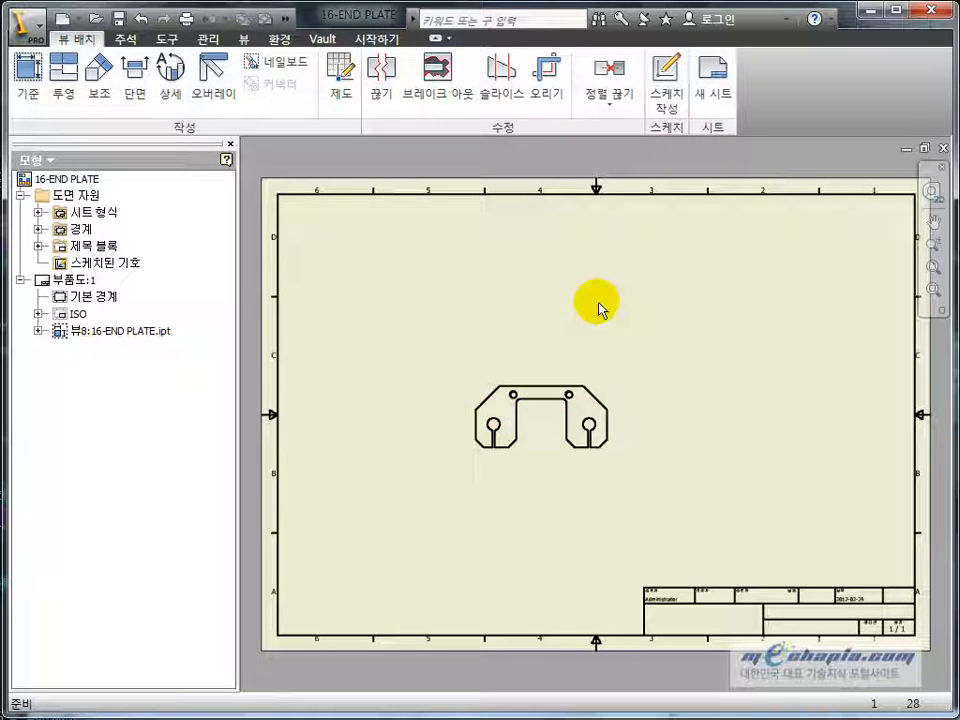
Create projected views to the right, above, left and below the base view, plus an isometric view in the sheet's upper right.
left_click(64, 80)
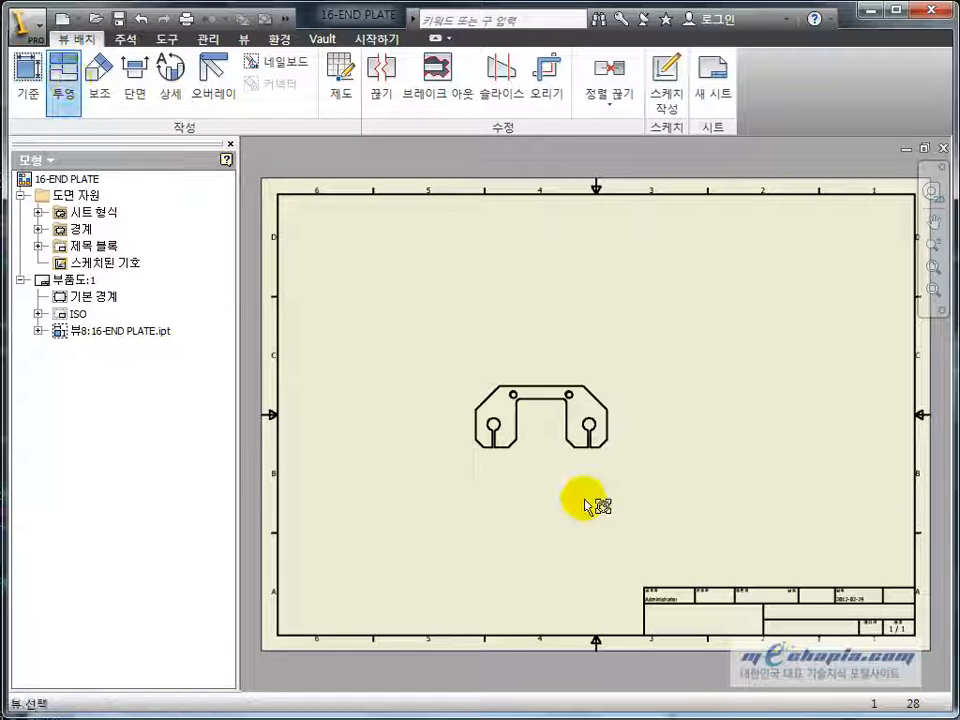
left_click(560, 423)
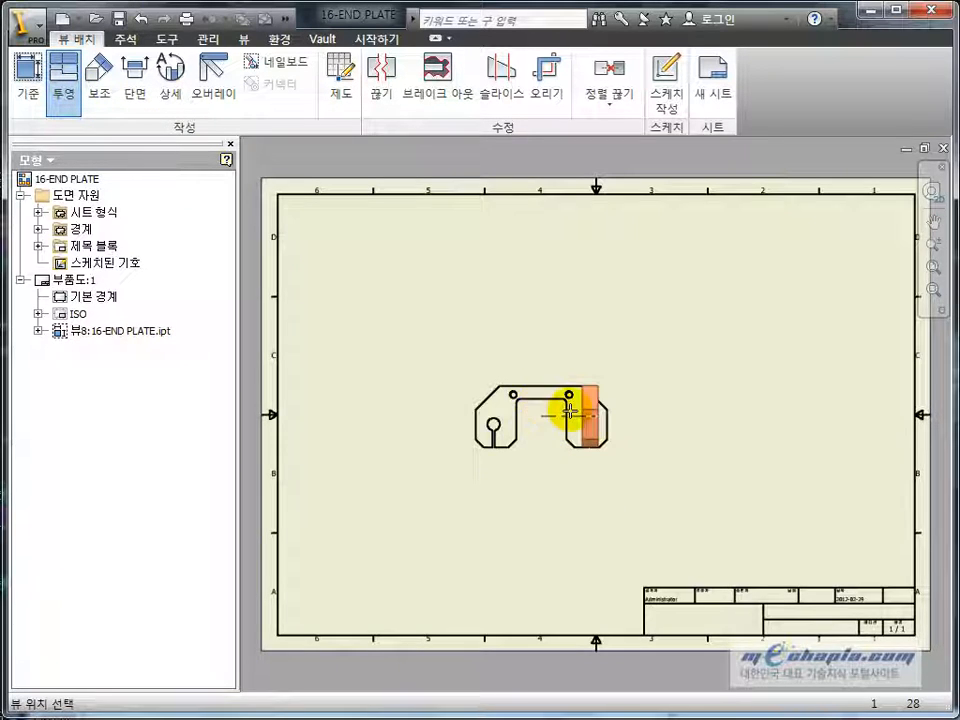
scroll(568, 410, "up", 3)
scroll(729, 439, "down", 2)
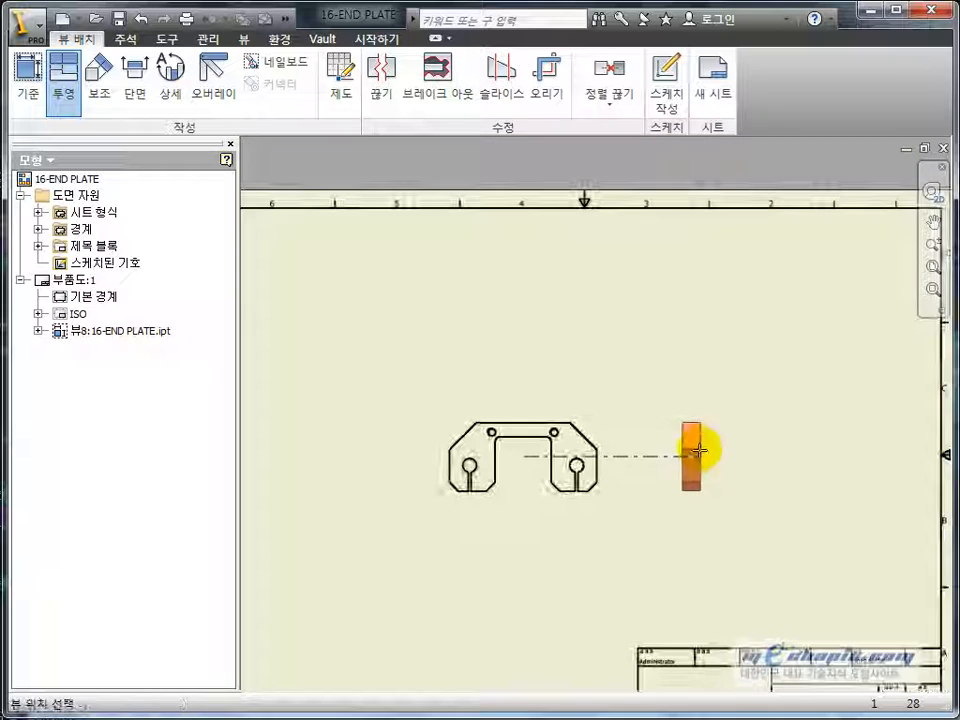
left_click(731, 452)
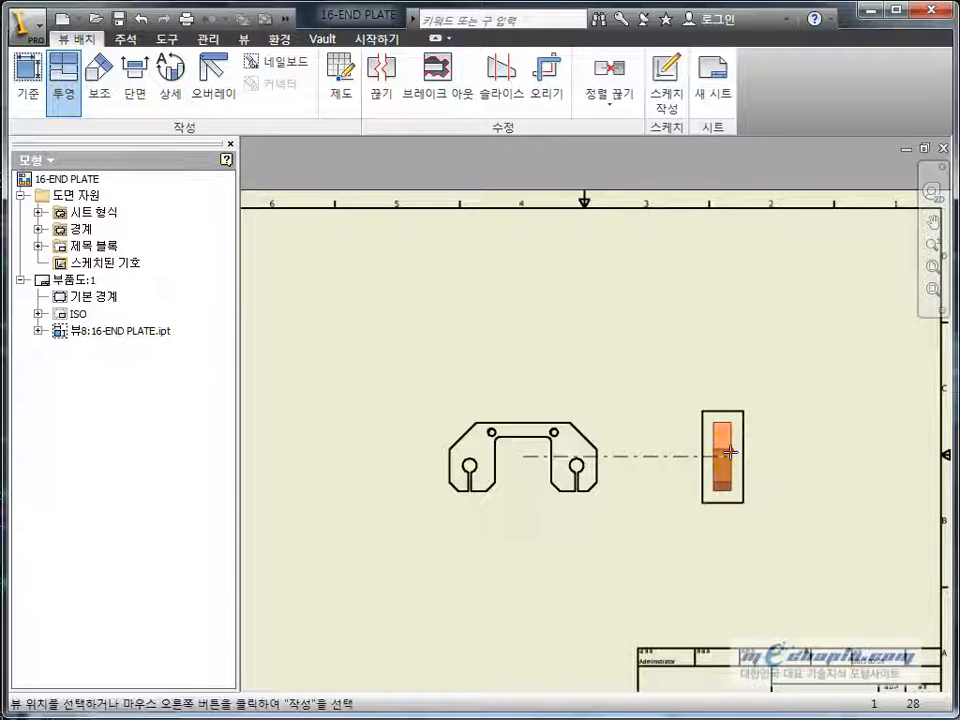
left_click(533, 308)
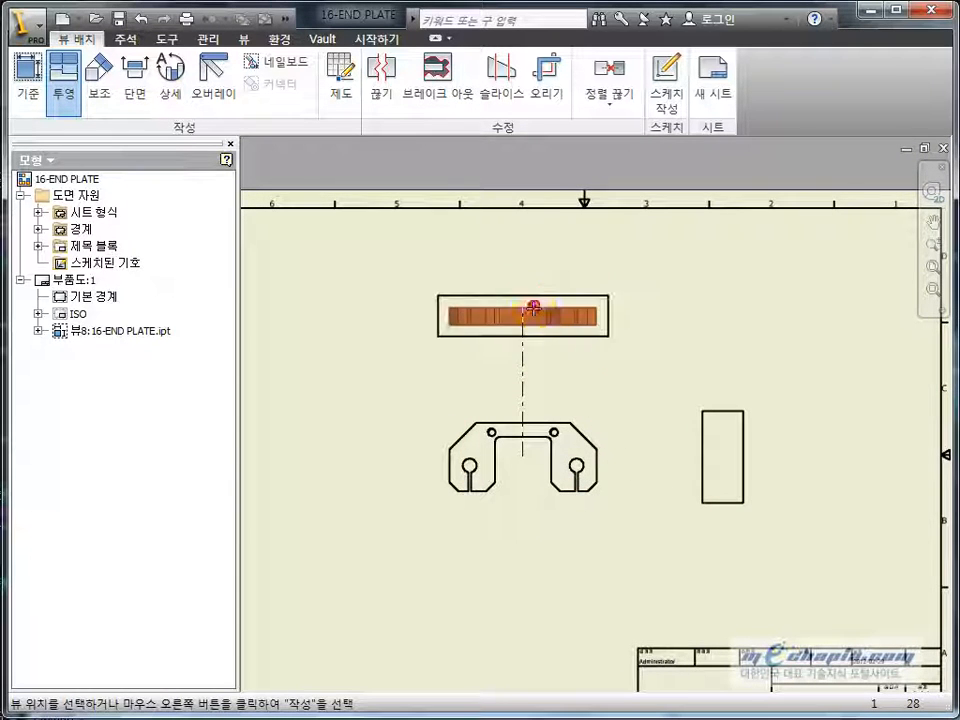
left_click(783, 293)
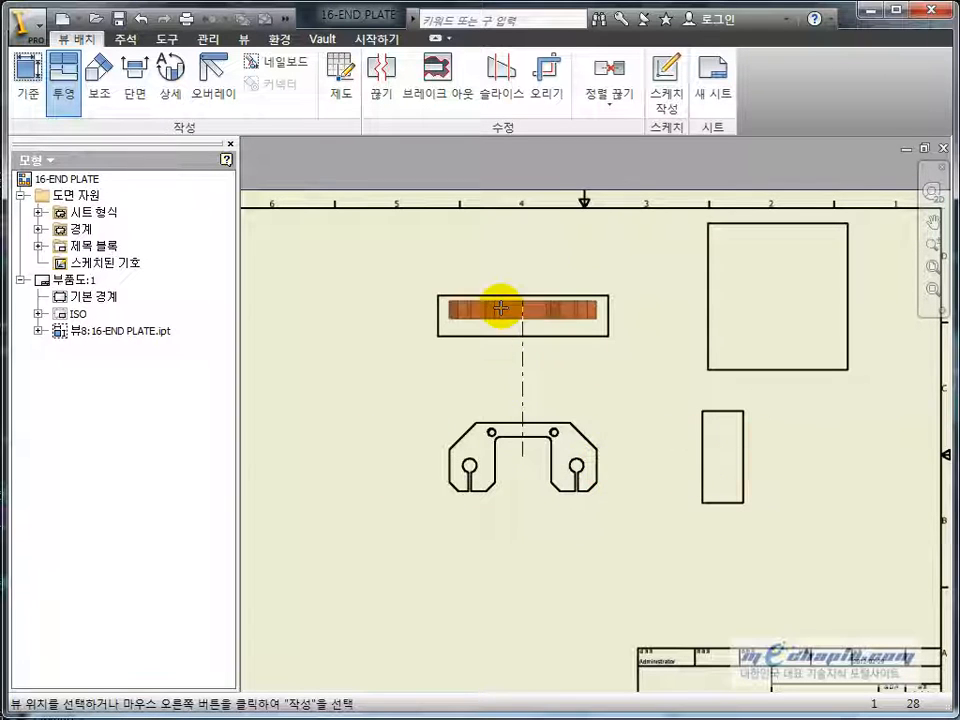
left_click(295, 450)
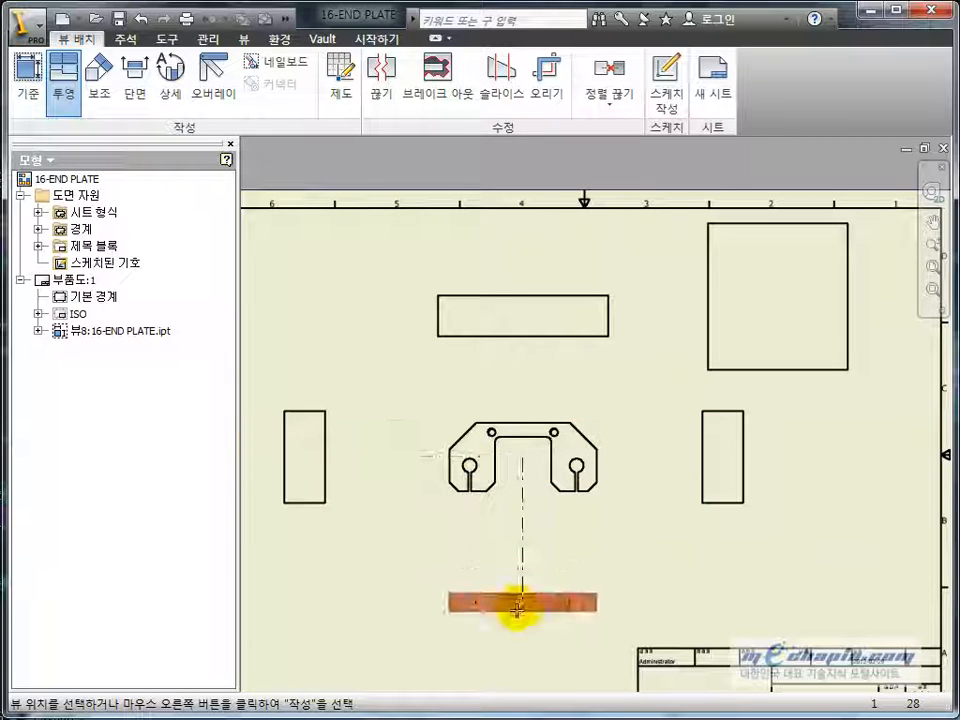
left_click(515, 608)
right_click(516, 613)
left_click(545, 616)
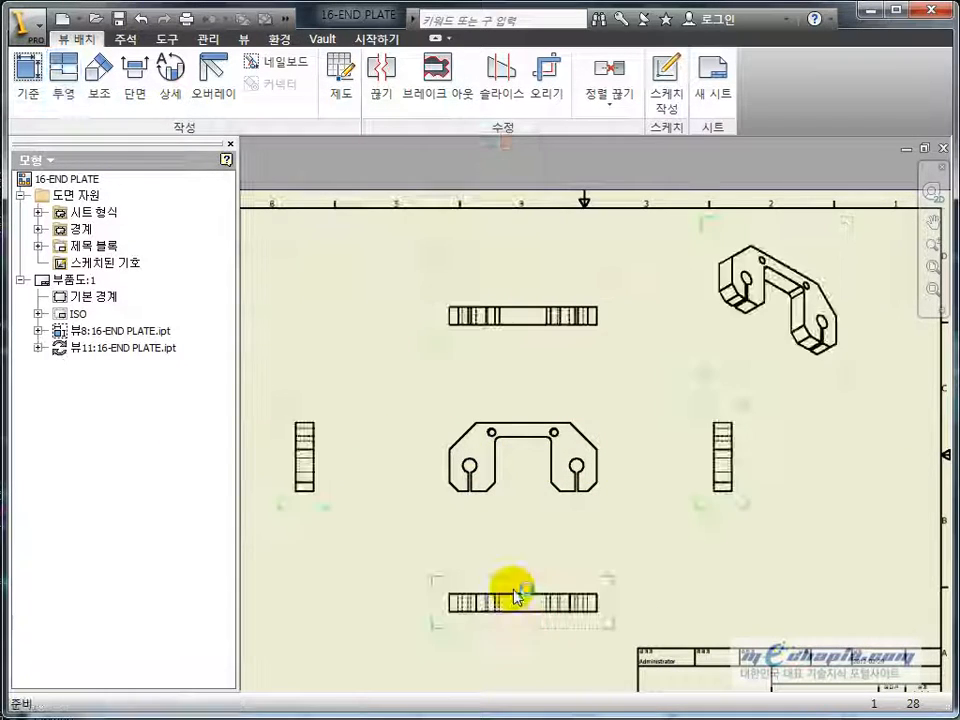
scroll(679, 364, "down", 2)
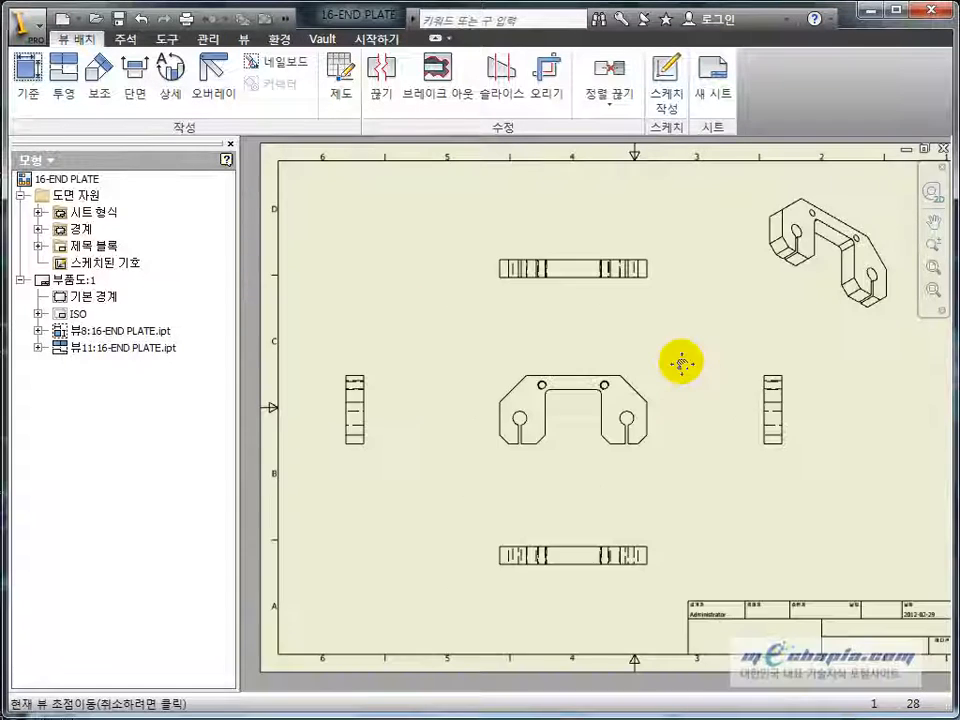
scroll(675, 364, "up", 2)
left_click(716, 358)
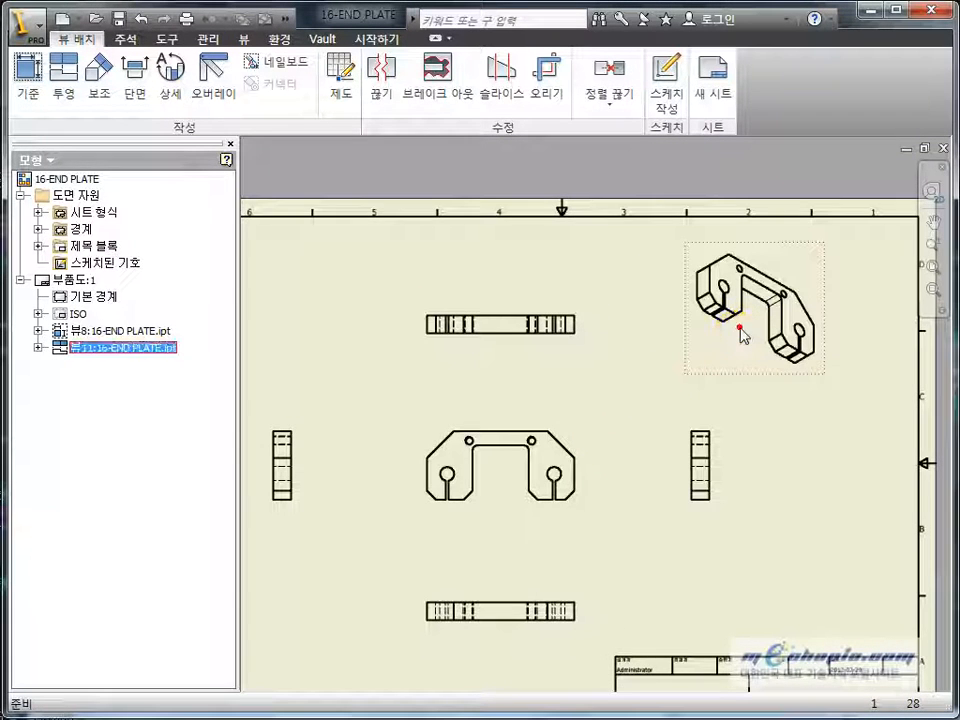
key("Delete")
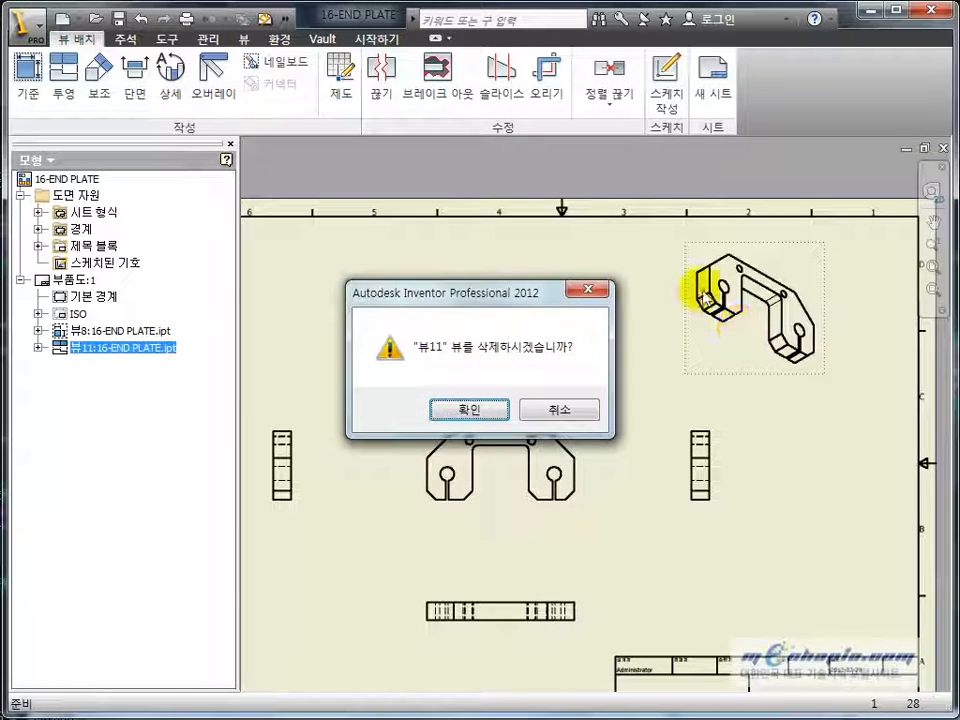
left_click(564, 412)
Stop the projected view above the base view from inheriting its style and show it with hidden lines removed.
scroll(671, 396, "up", 3)
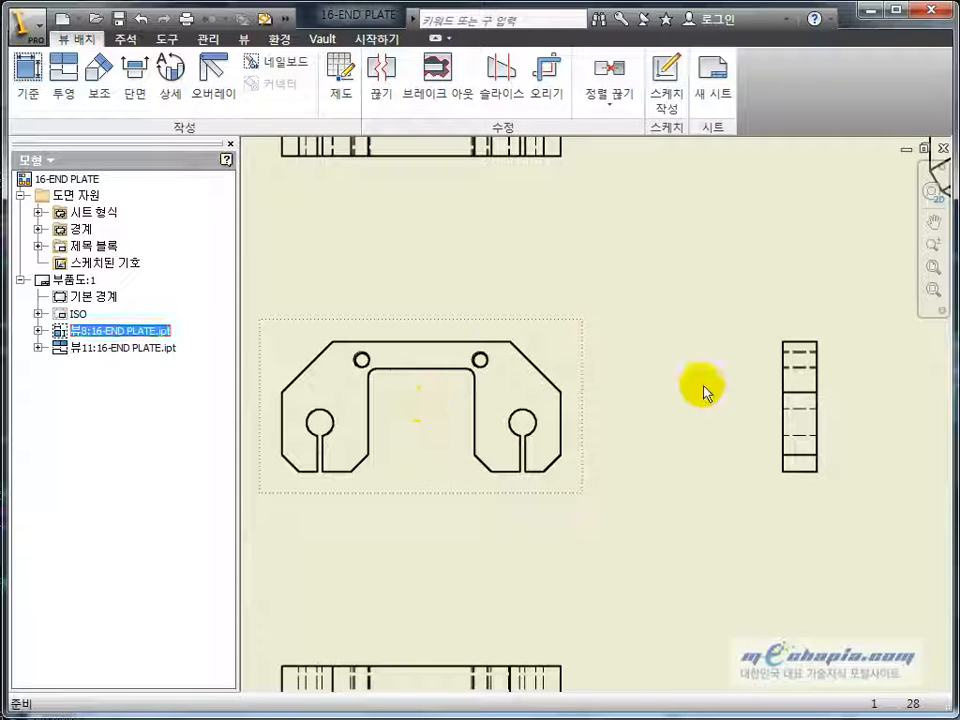
middle_click_drag(555, 334, 609, 433)
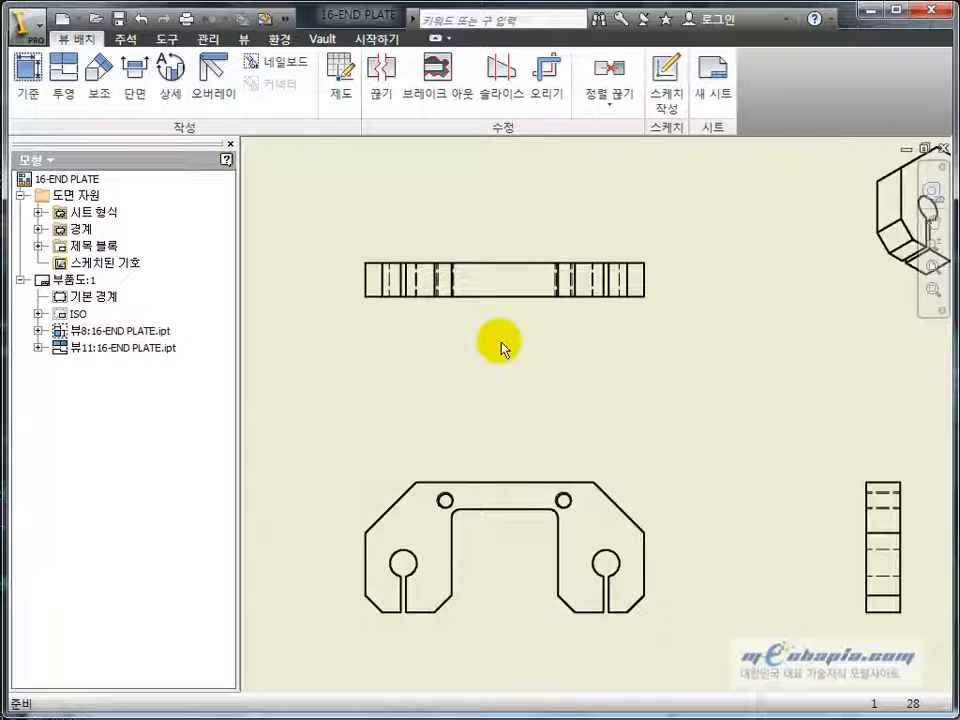
double_click(507, 291)
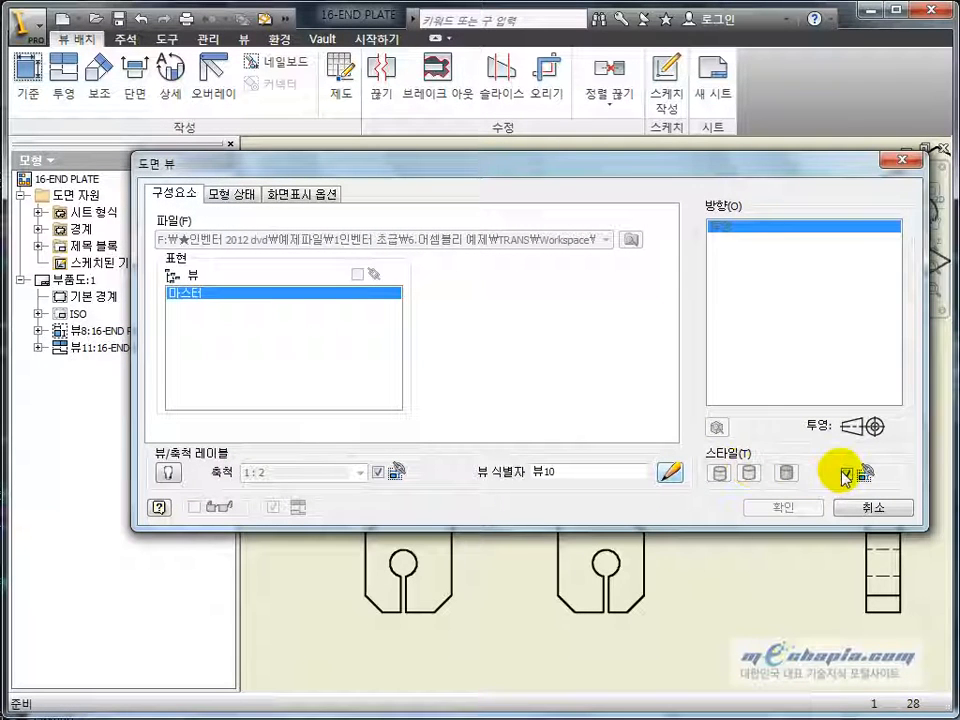
left_click(846, 473)
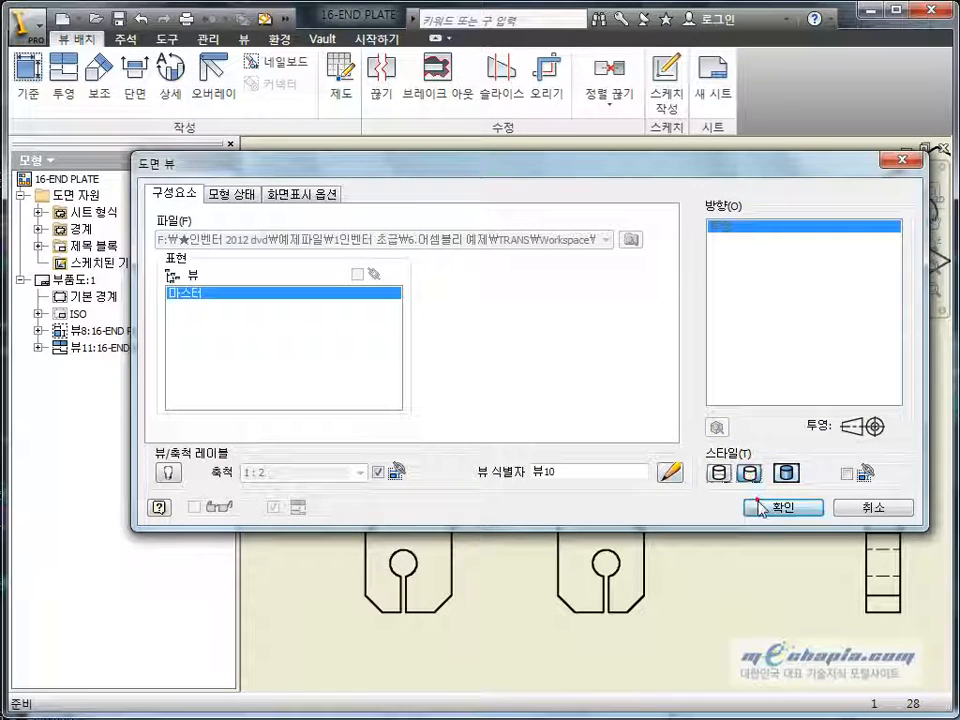
left_click(761, 508)
left_click(590, 512)
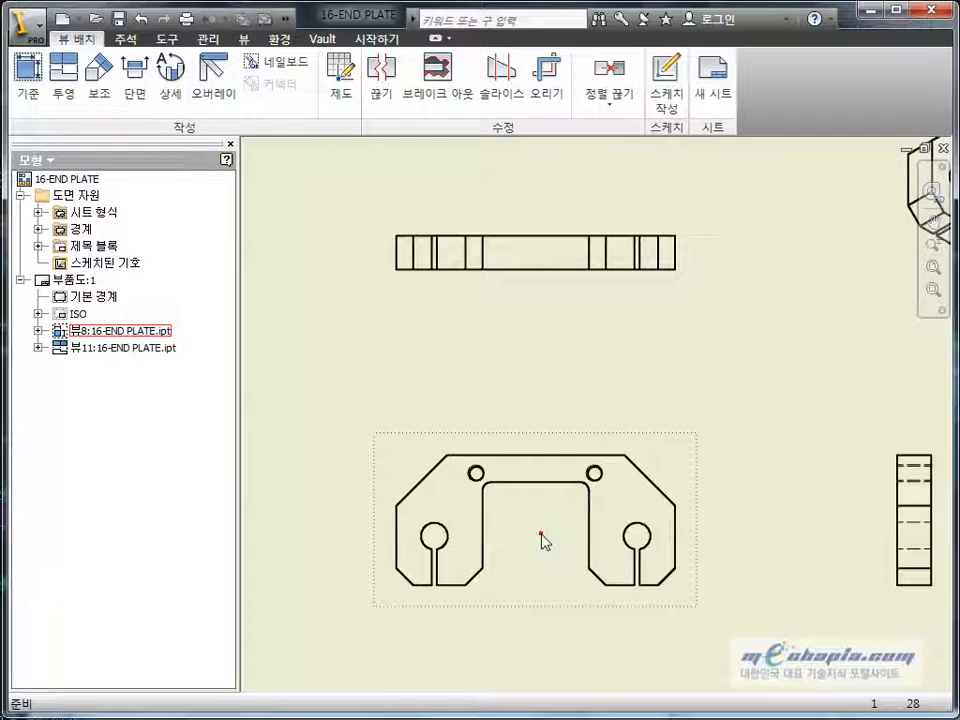
Examine the arrangement of the projected and isometric views around the base view, and the contents of the sheet's ISO title block.
scroll(585, 396, "down", 3)
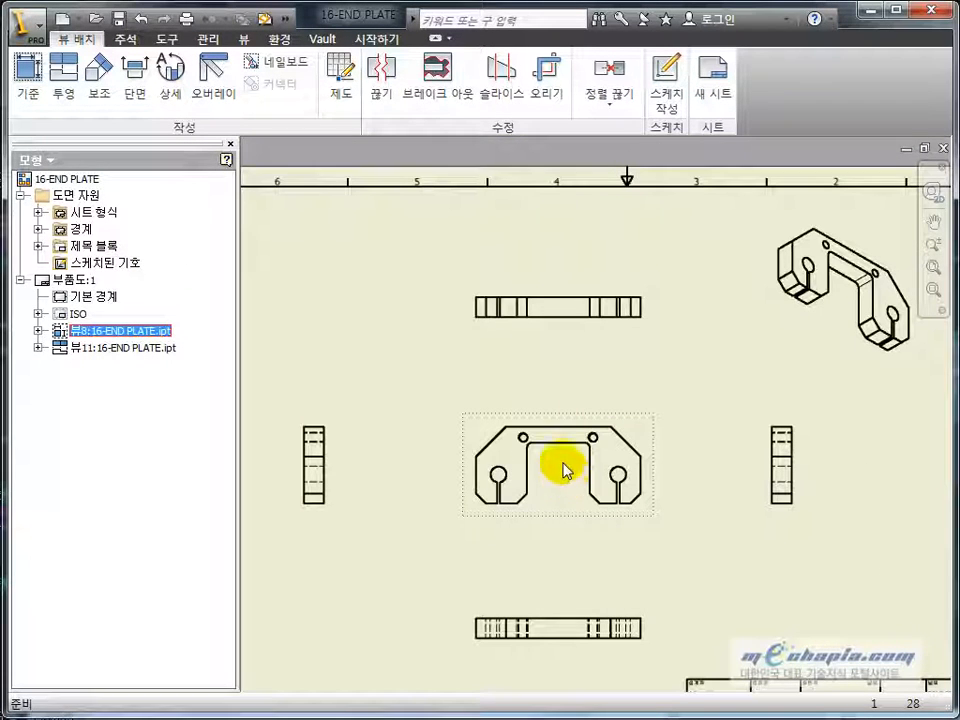
middle_click_drag(556, 494, 557, 472)
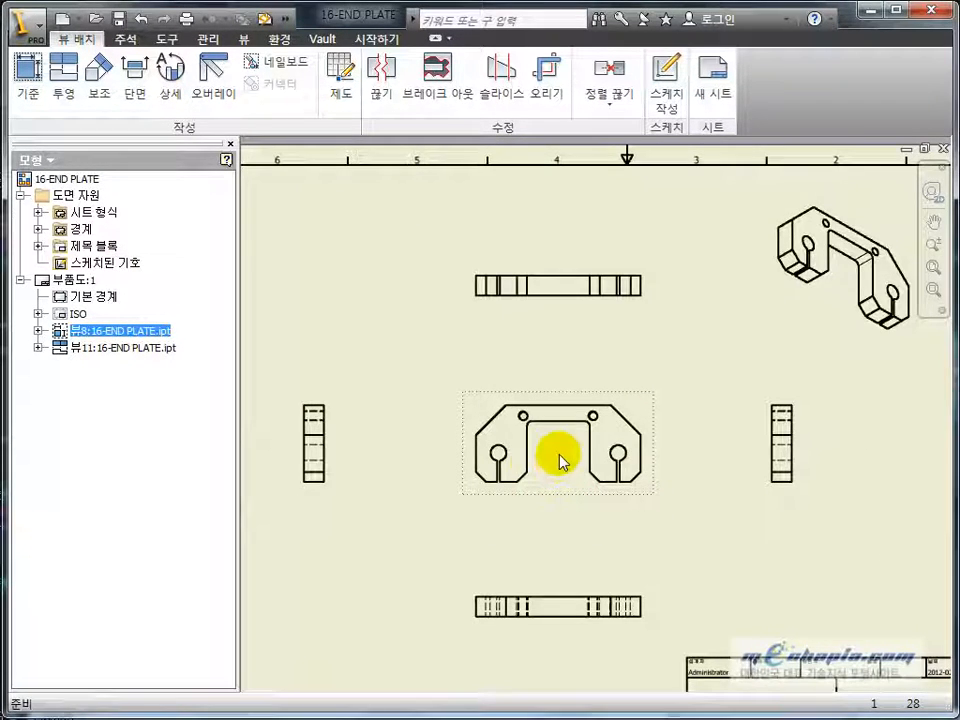
left_click(507, 555)
middle_click_drag(661, 433, 600, 519)
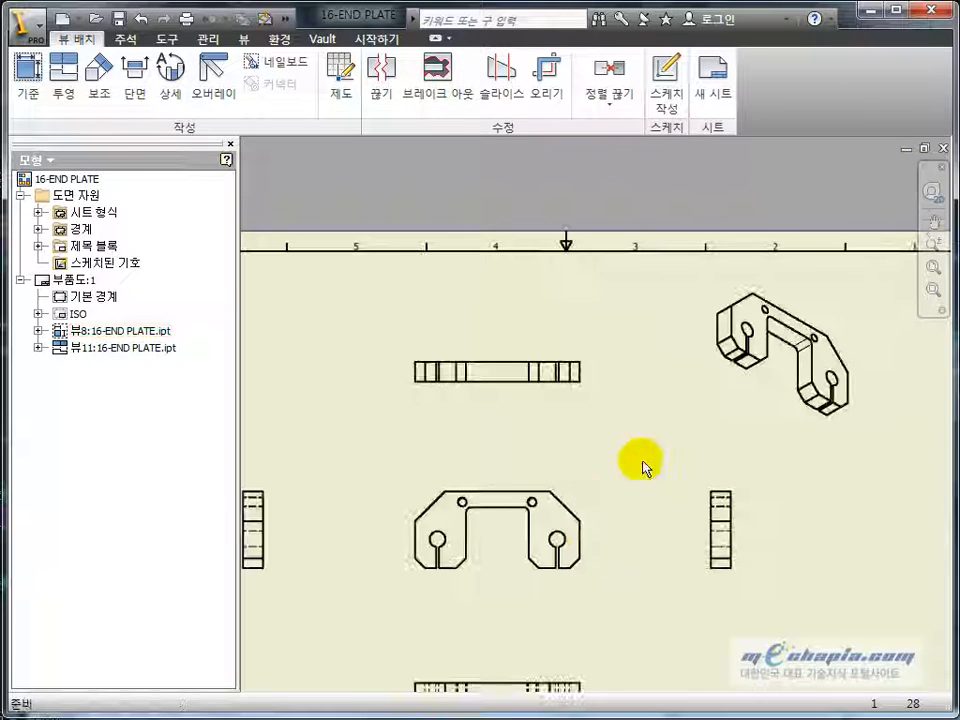
left_click(563, 545)
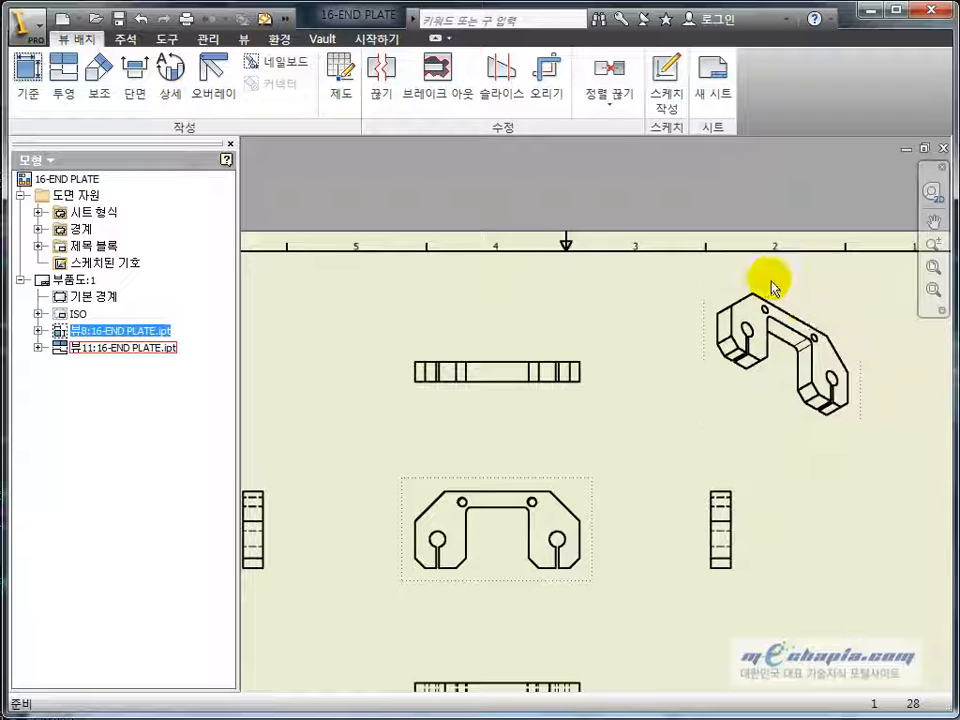
middle_click(697, 420)
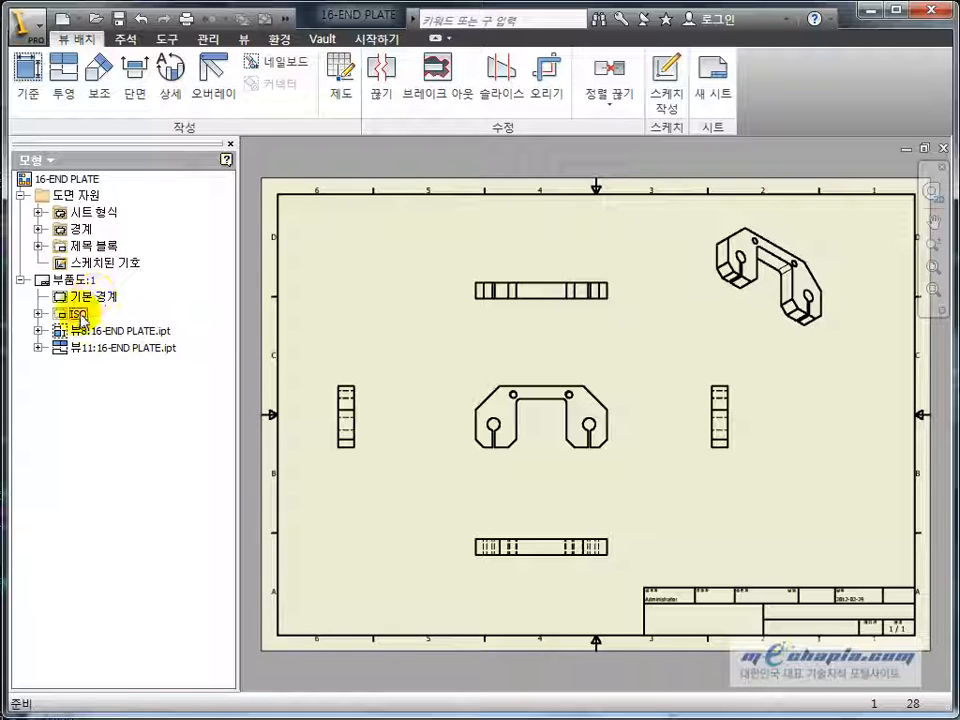
left_click(77, 313)
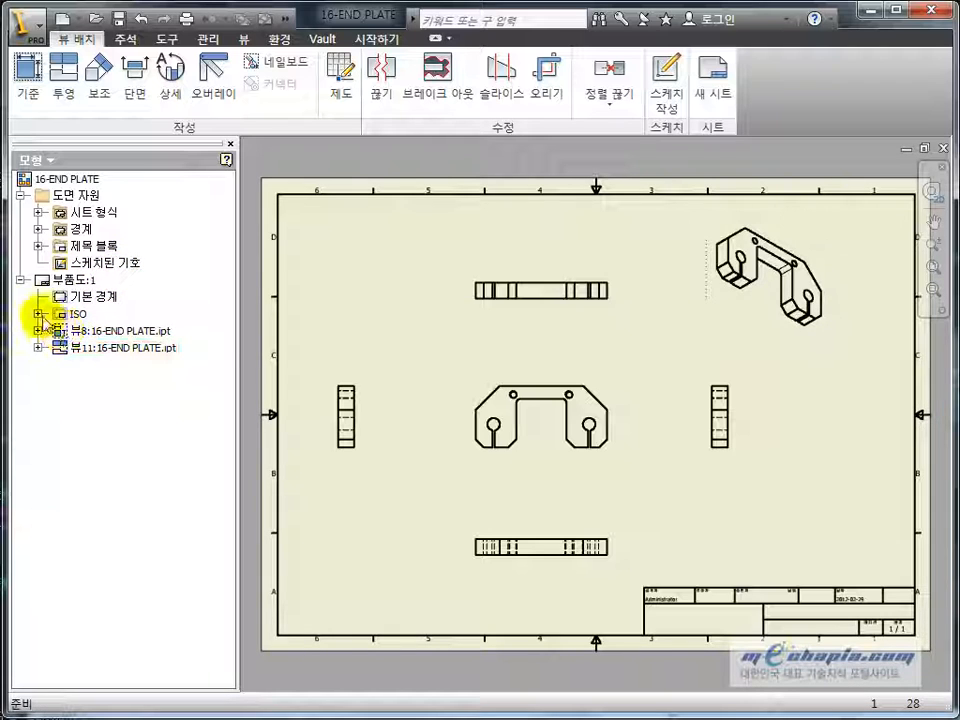
left_click(38, 313)
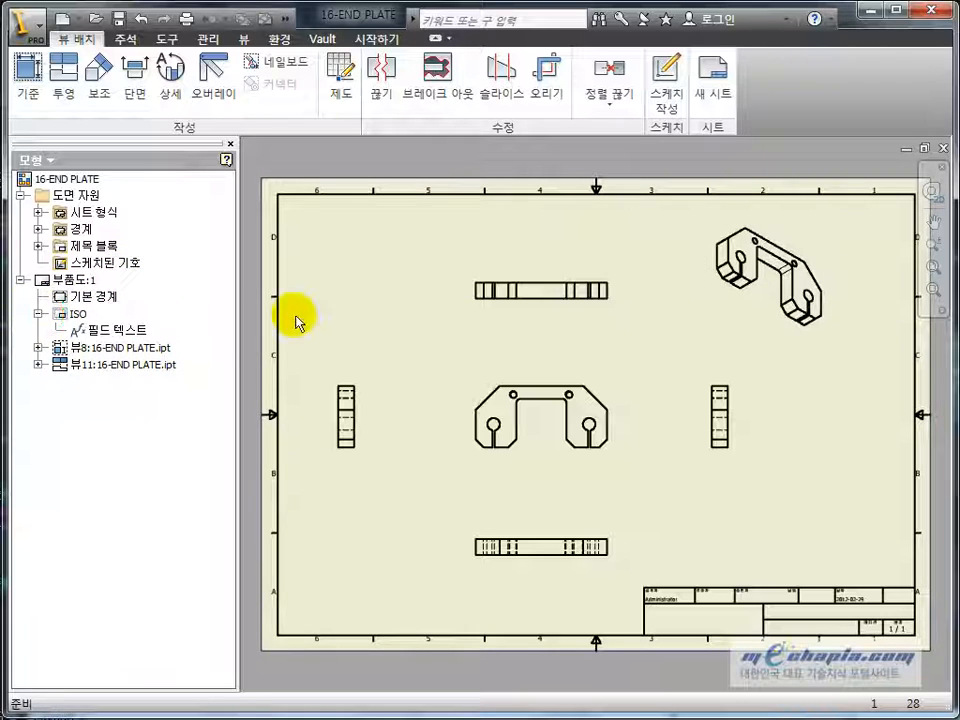
left_click(38, 313)
left_click(391, 313)
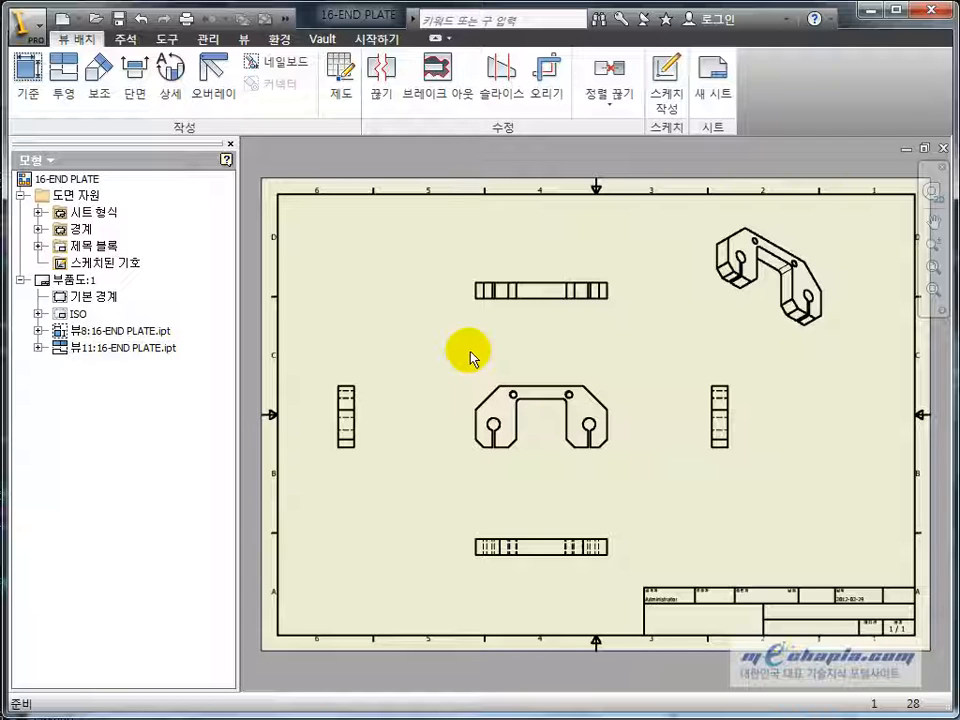
Set the projection type of the default standard 기본 표준 (ISO) to third angle (삼각법) in the style editor and save the edits.
left_click(212, 40)
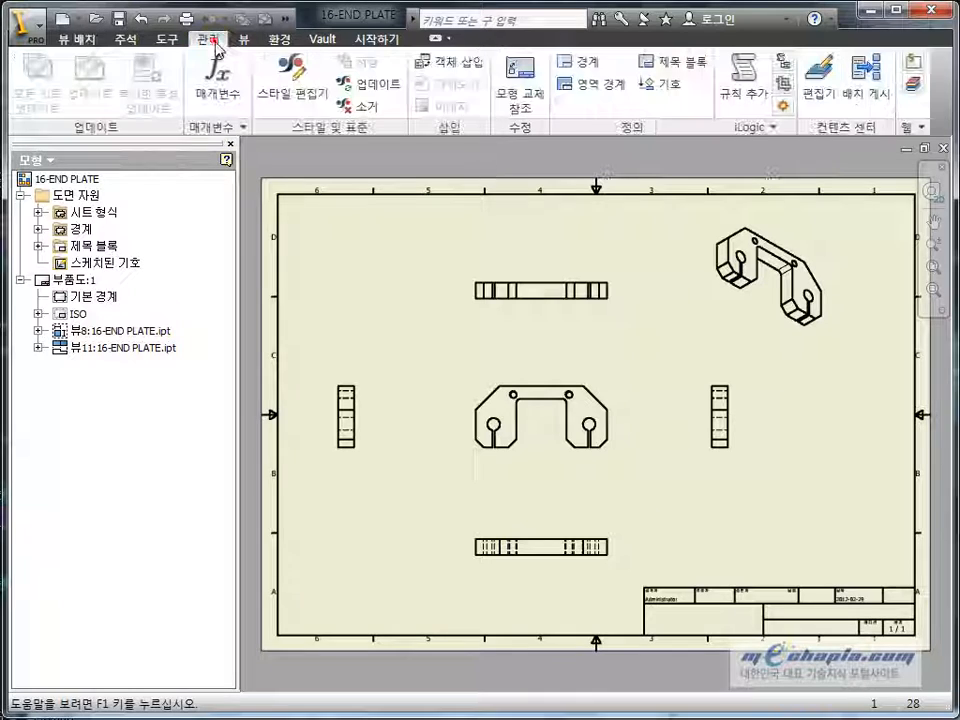
left_click(312, 108)
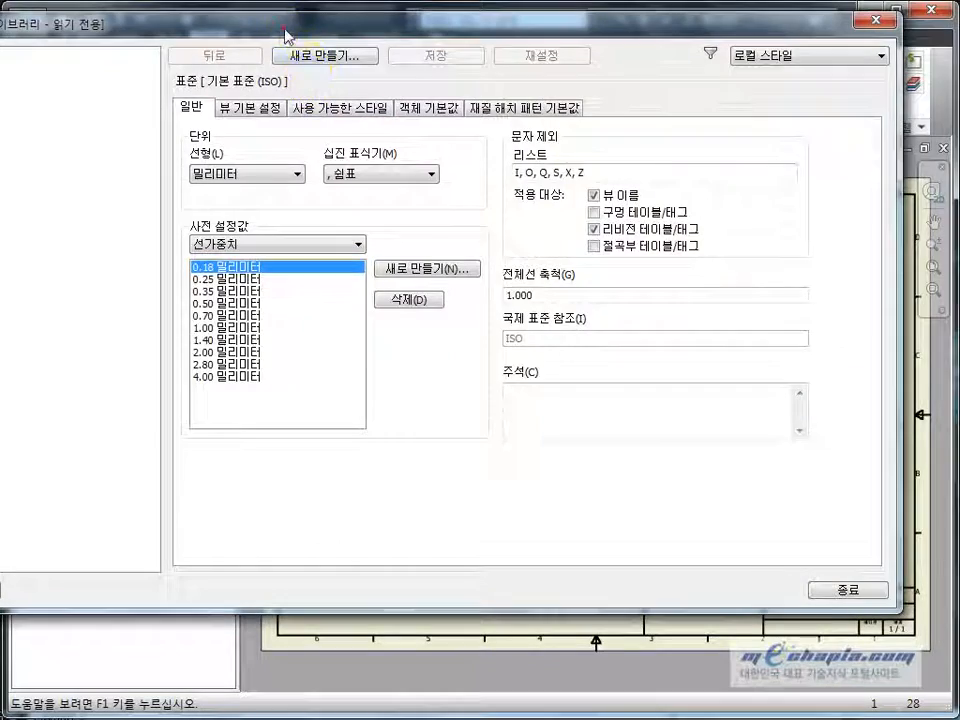
left_click_drag(286, 30, 534, 80)
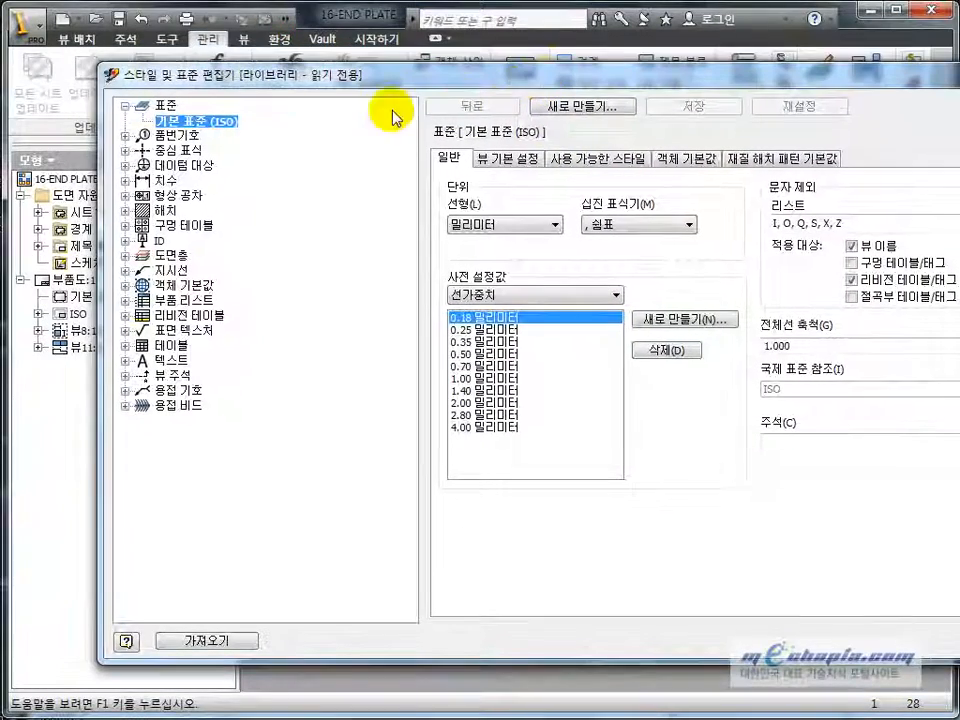
left_click(165, 105)
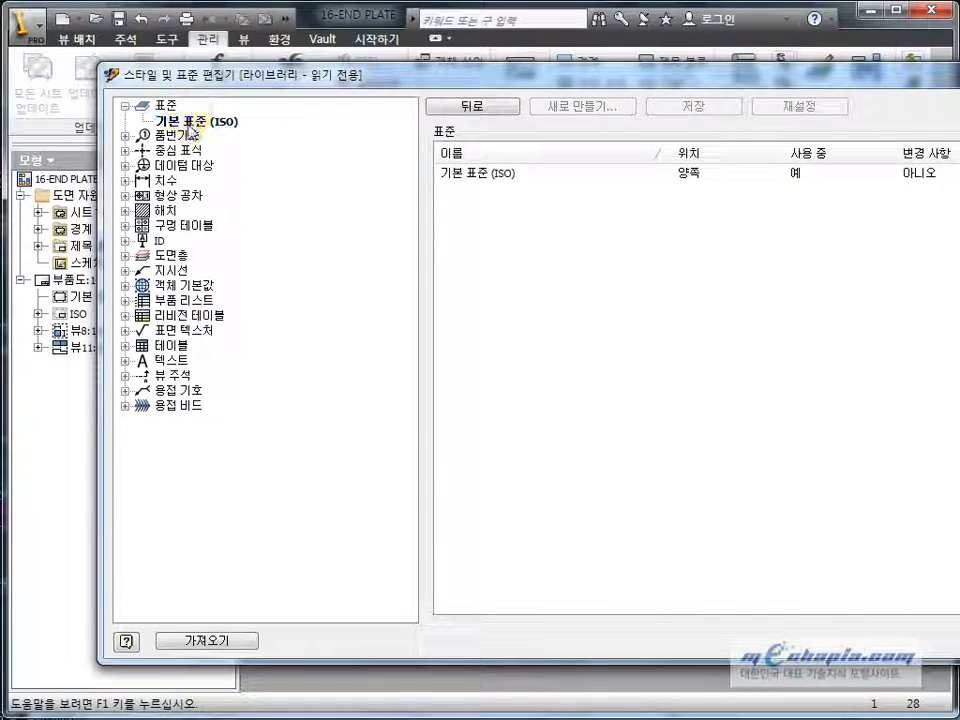
left_click(196, 121)
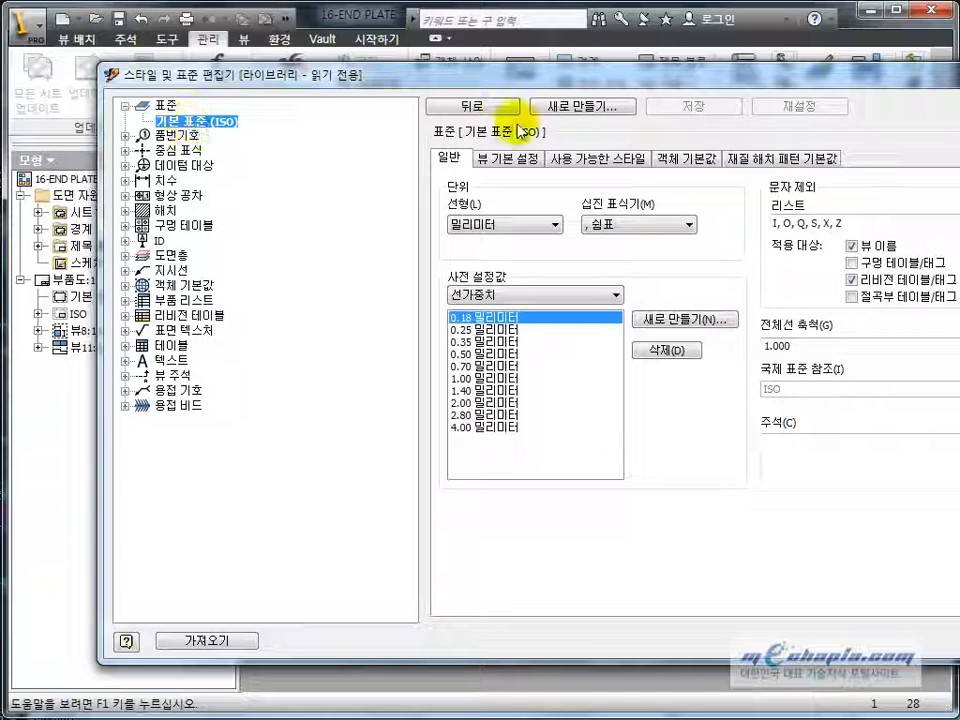
left_click(516, 158)
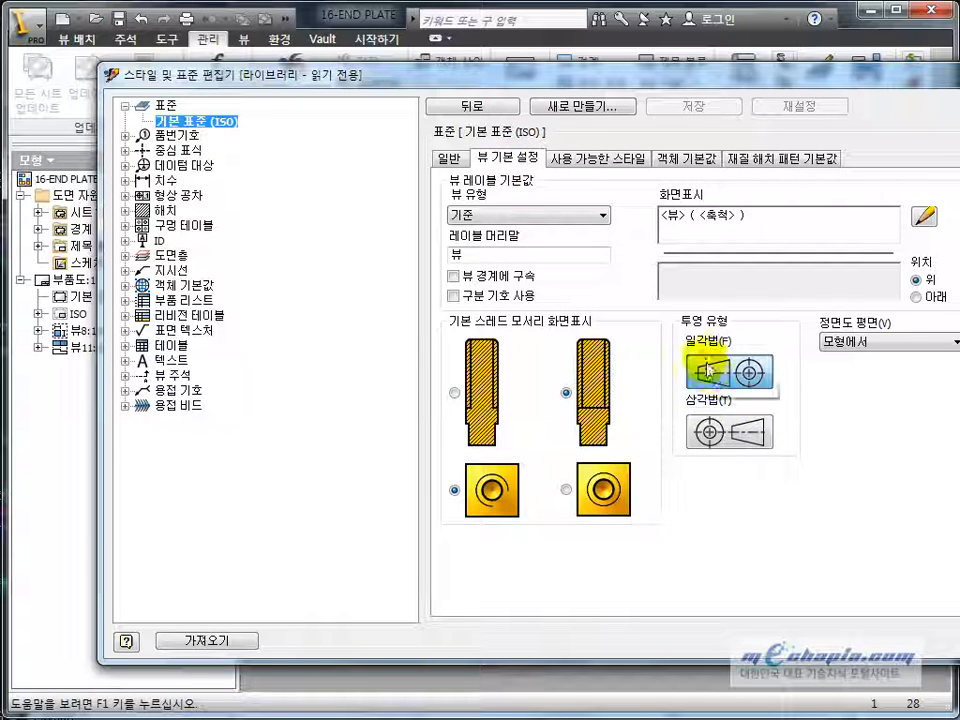
left_click(706, 441)
left_click_drag(800, 82, 546, 54)
left_click(872, 612)
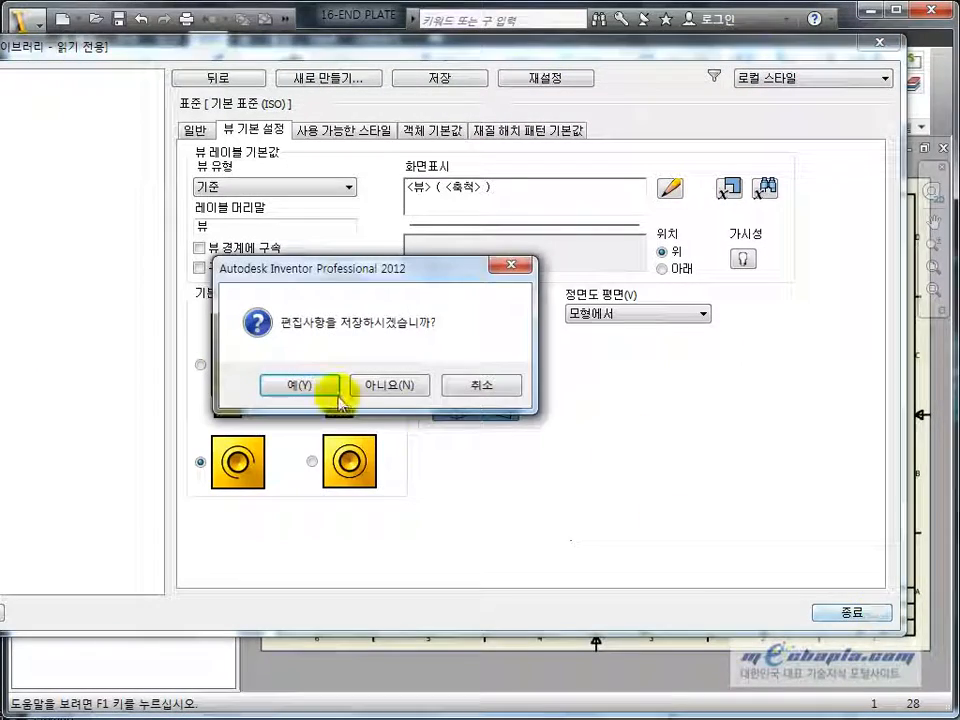
left_click(300, 385)
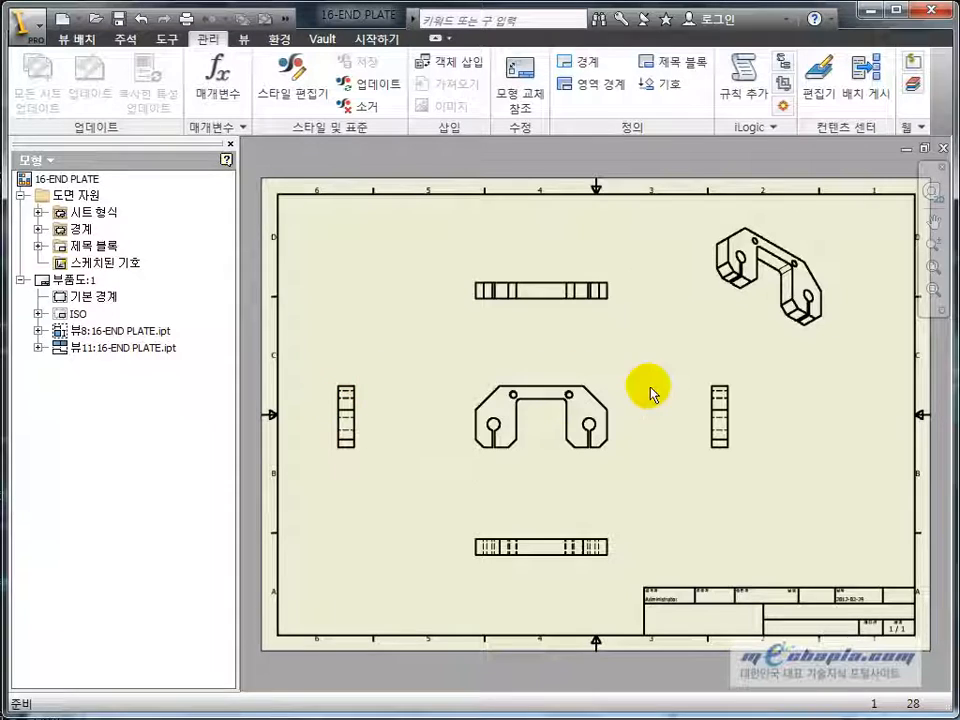
Delete the four projected views around the base view and the isometric view, keeping only the base view.
scroll(560, 338, "up", 3)
scroll(585, 292, "down", 3)
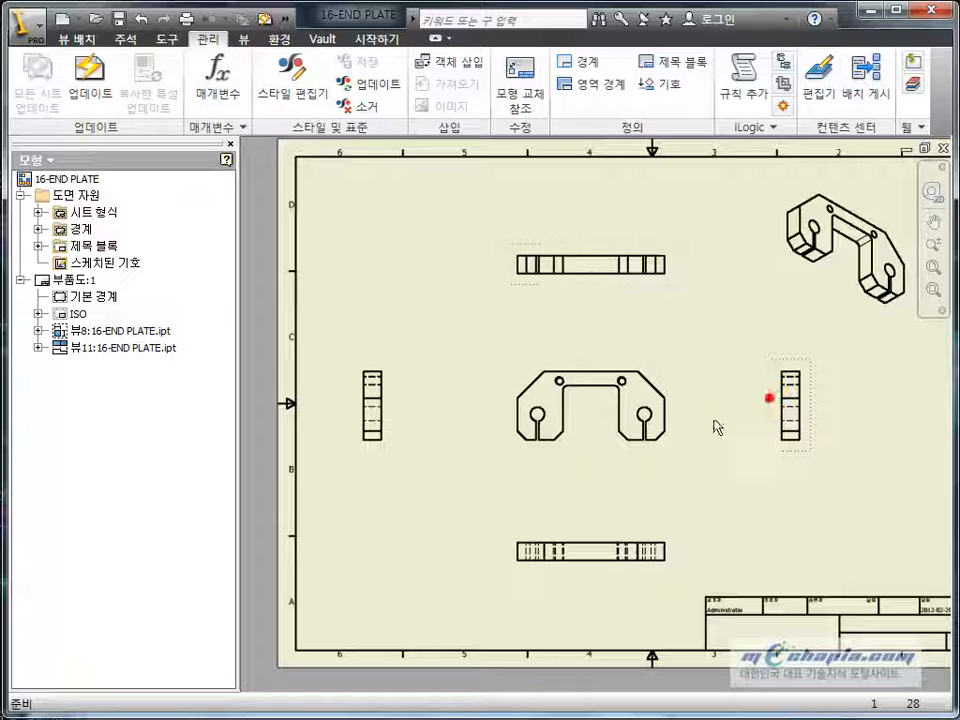
key("Delete")
key("Return")
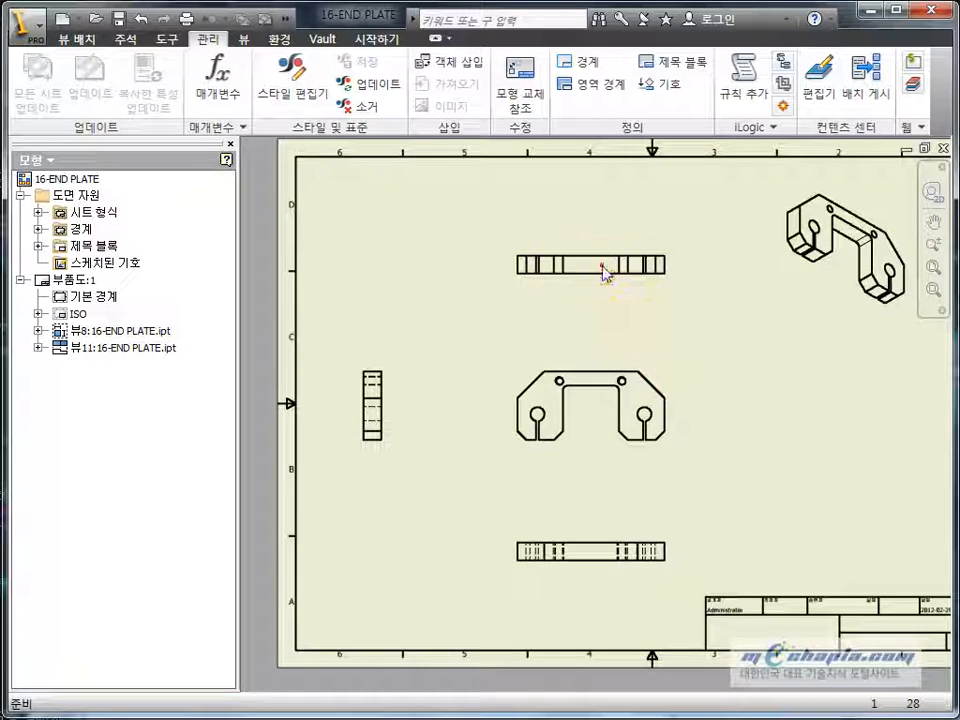
key("Delete")
key("Return")
key("Delete")
key("Return")
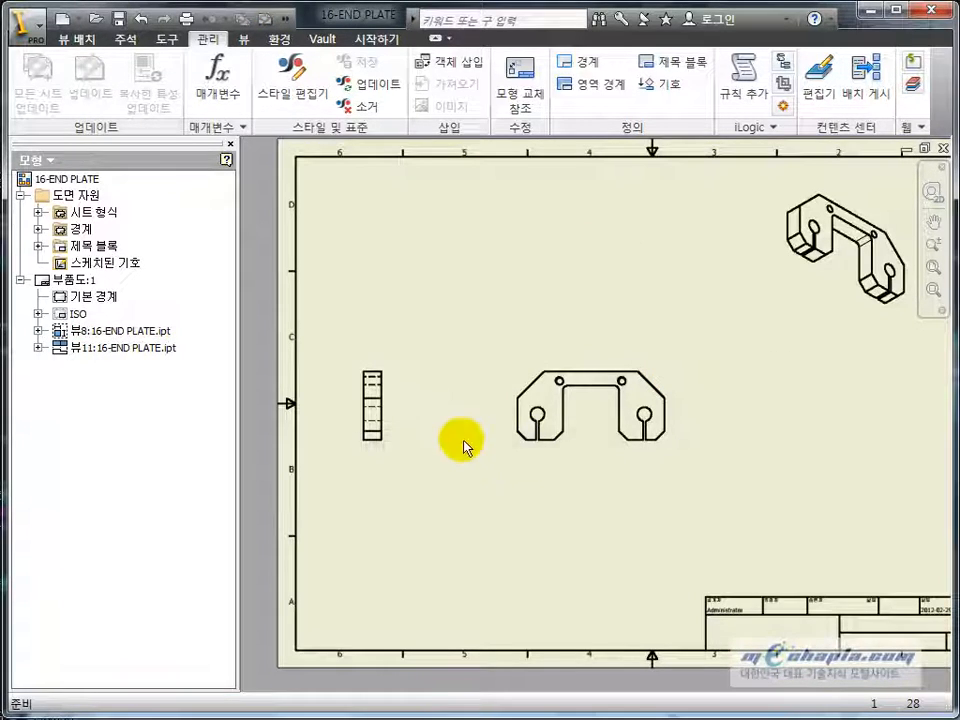
left_click(393, 421)
key("Delete")
key("Return")
left_click(785, 308)
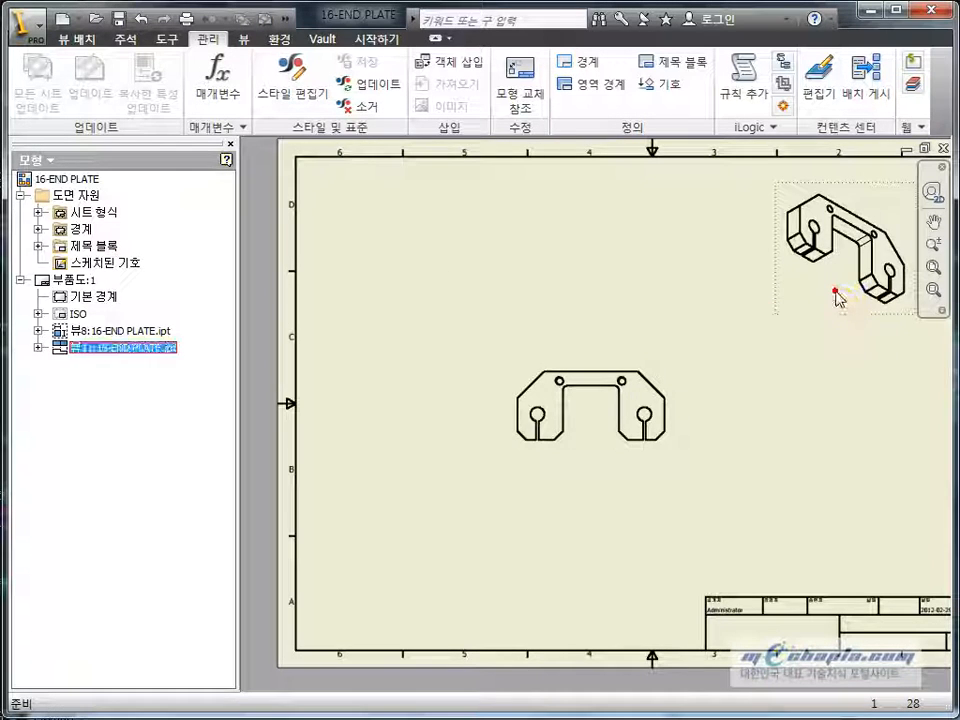
key("Delete")
key("Return")
Create projected views to the right of and above the base view, plus an isometric view in the sheet's upper right.
left_click(75, 39)
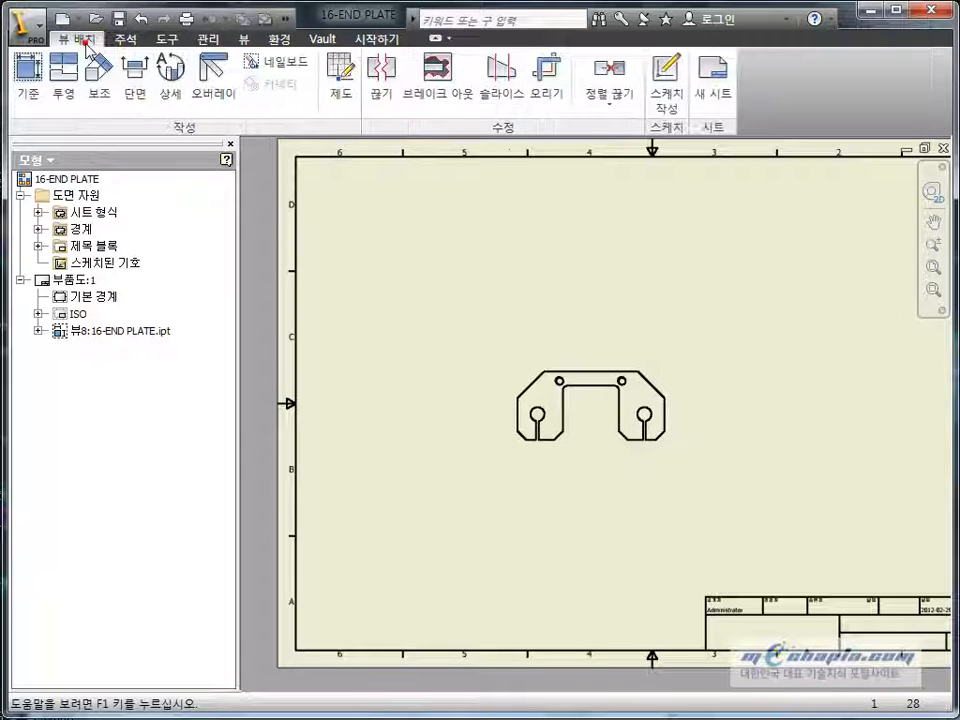
left_click(64, 85)
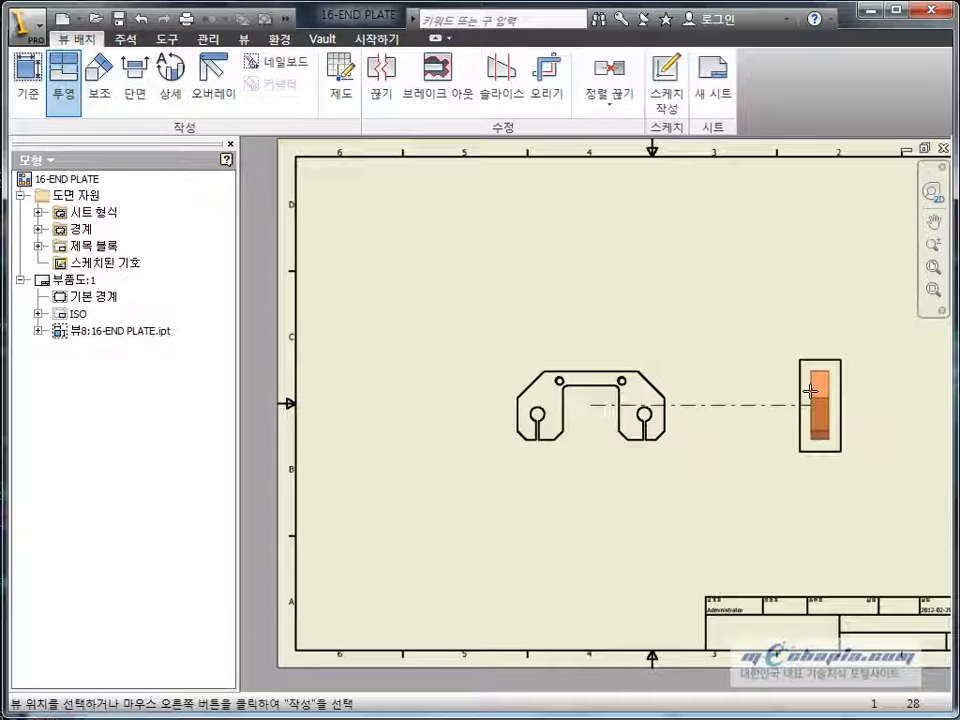
left_click(820, 405)
left_click(591, 263)
right_click(795, 244)
left_click(833, 262)
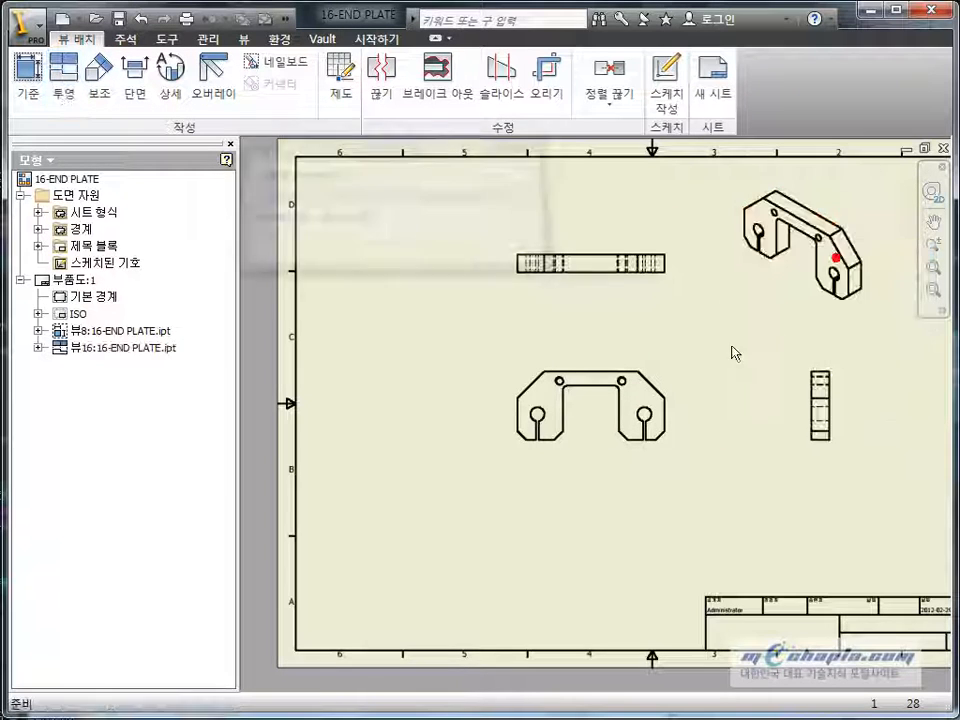
Move the base view down and left on the sheet and bring its right and upper projected views closer to it.
scroll(710, 445, "down", 2)
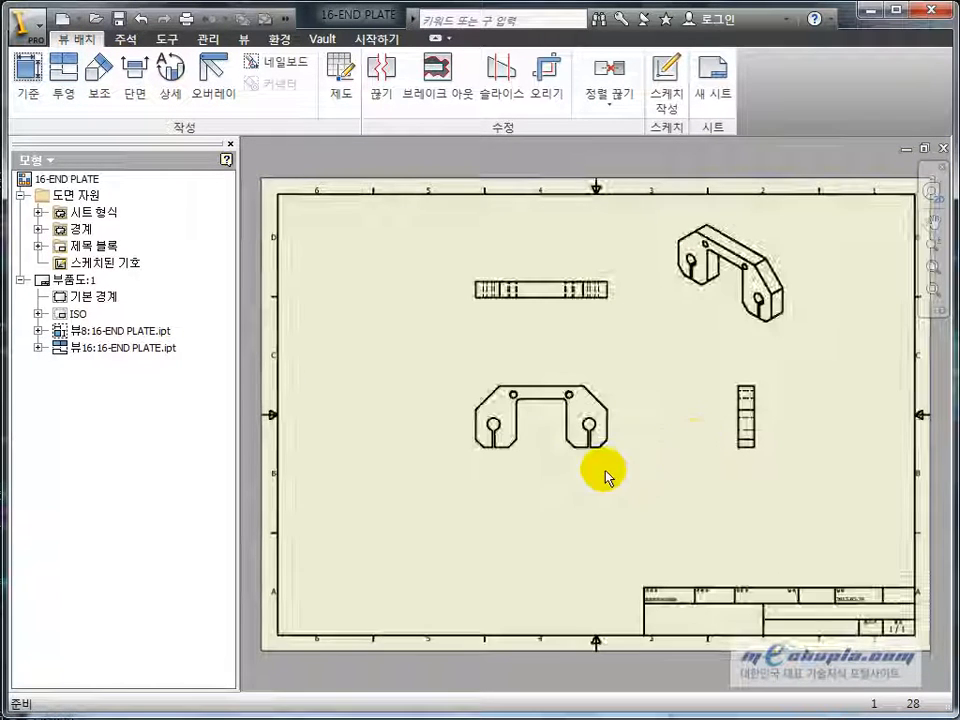
left_click_drag(560, 465, 546, 505)
left_click(677, 531)
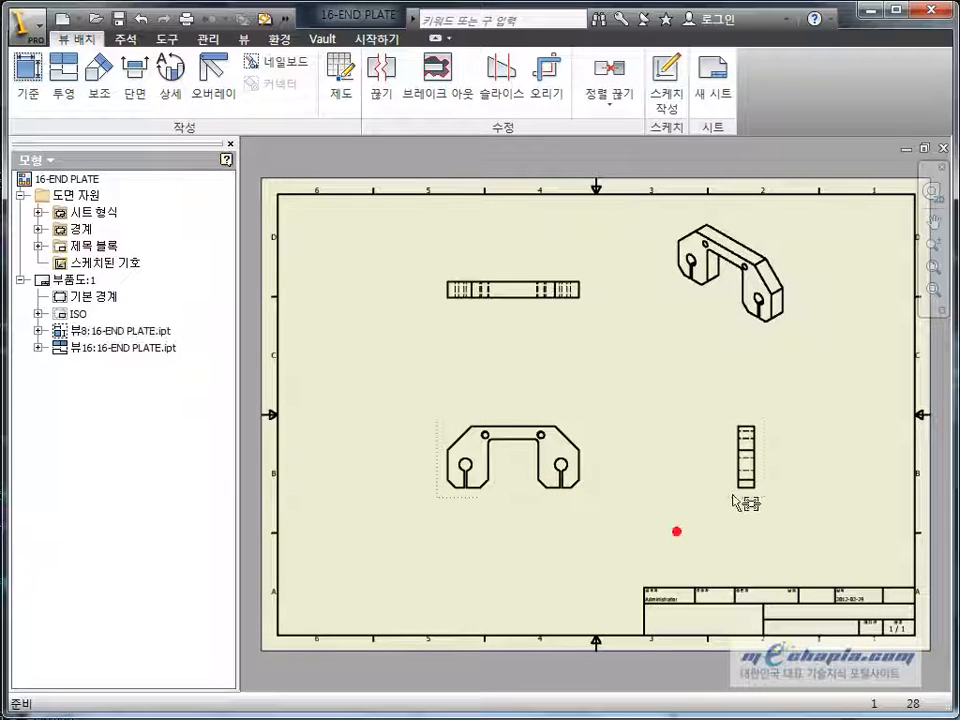
left_click_drag(735, 503, 671, 463)
left_click_drag(558, 316, 556, 373)
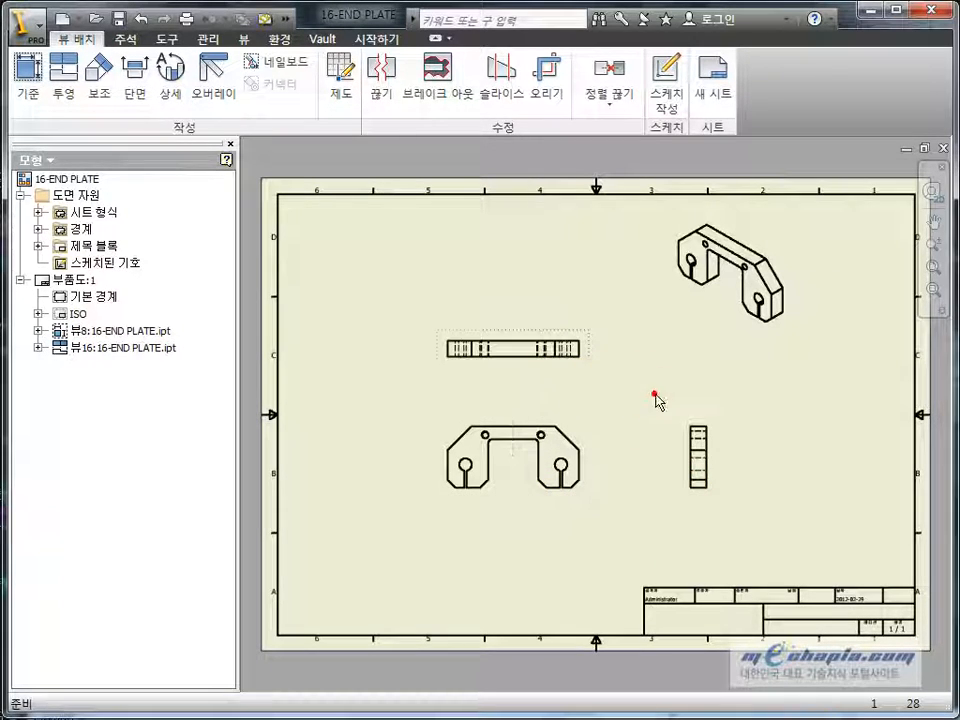
left_click(682, 490)
left_click_drag(654, 484, 645, 486)
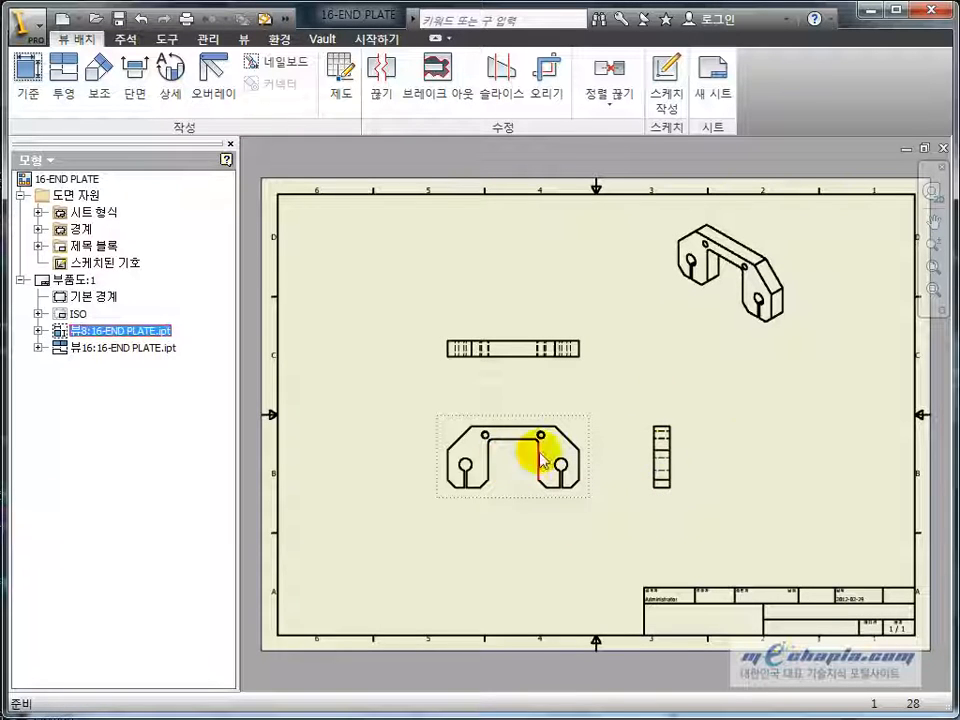
left_click(515, 395)
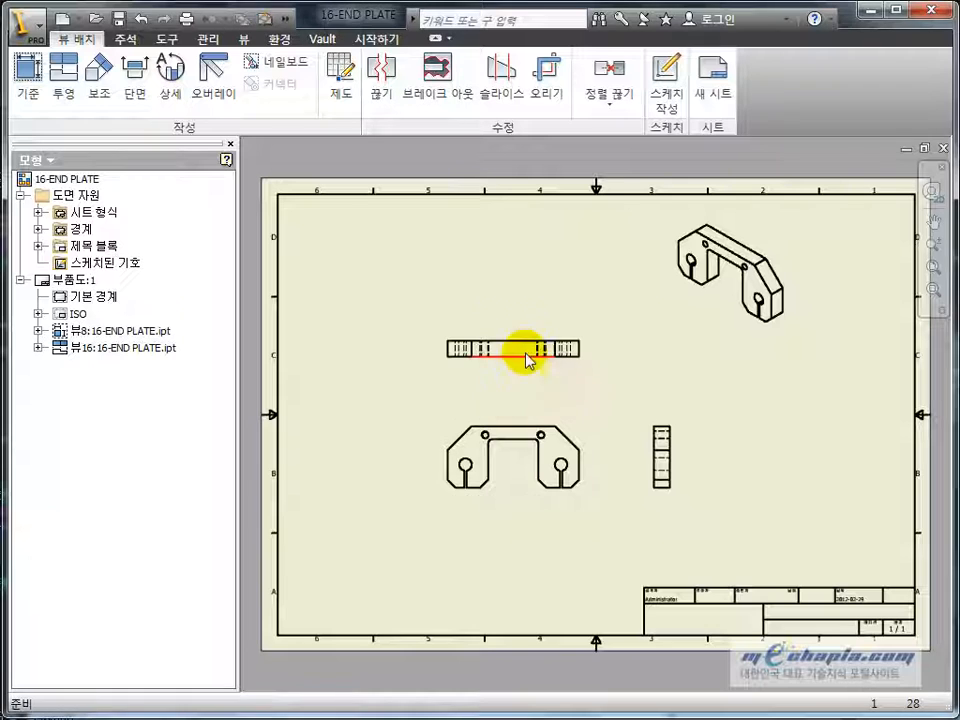
Examine how the upper and right projected views are nested under the base view in the model tree.
scroll(522, 350, "up", 3)
middle_click_drag(519, 354, 551, 304)
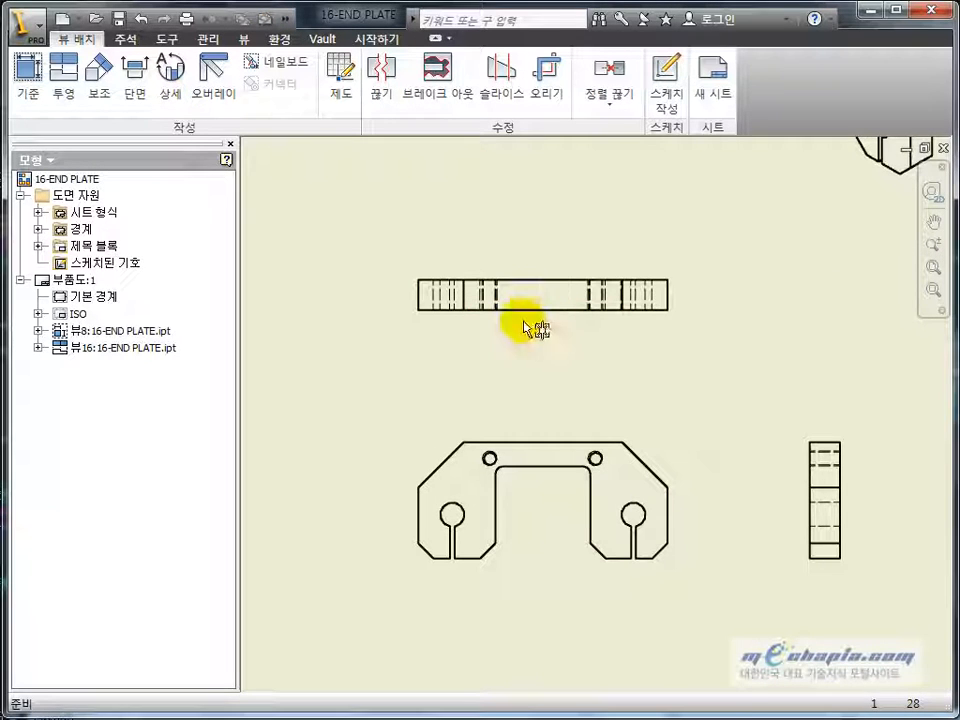
left_click(522, 320)
left_click(38, 330)
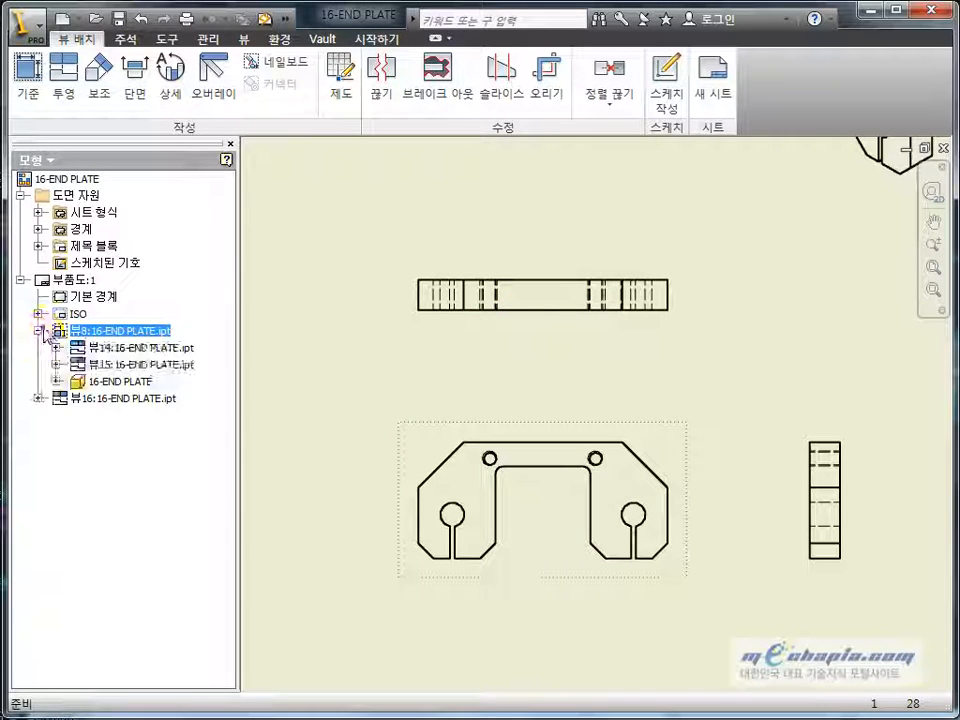
left_click(527, 305)
left_click(140, 347)
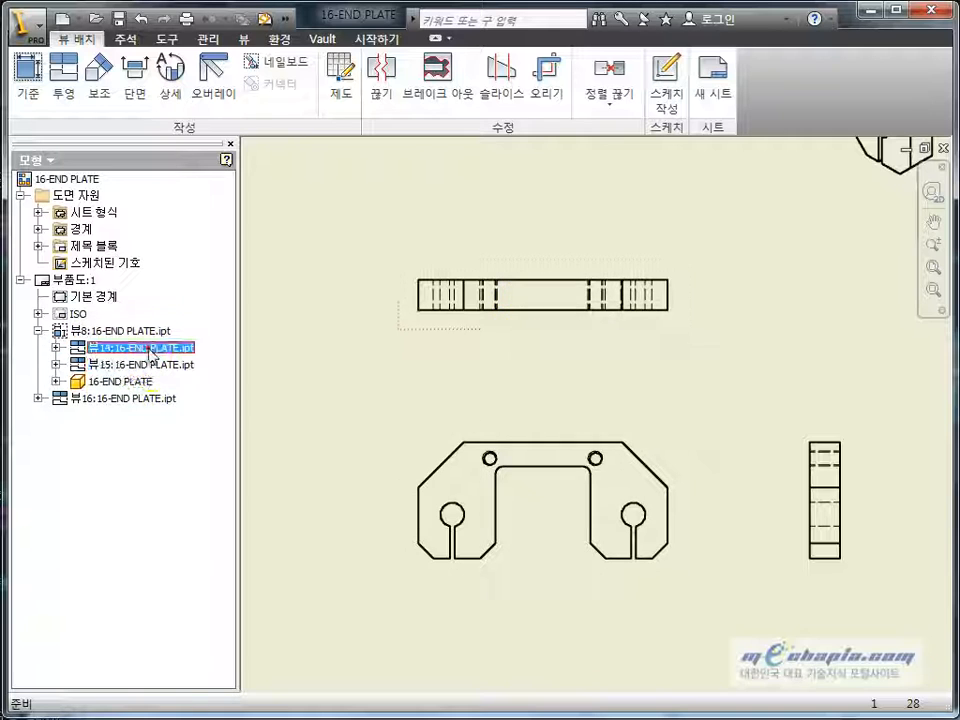
scroll(395, 398, "down", 3)
left_click(722, 327)
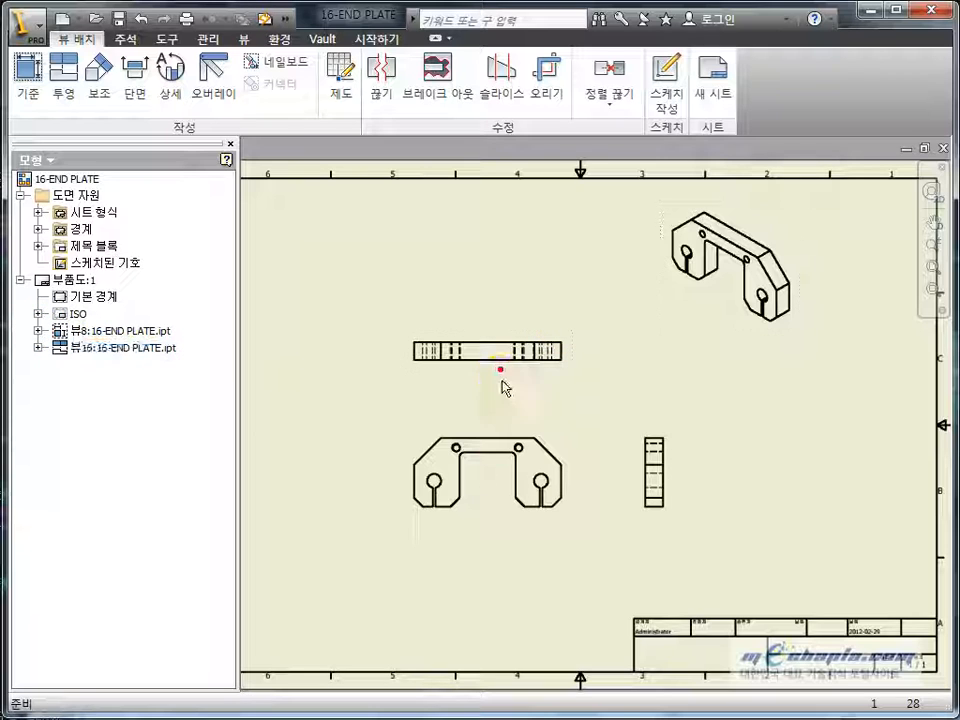
Move the base view further down and left, and check which views are listed as its children.
left_click_drag(572, 431, 534, 452)
left_click(633, 328)
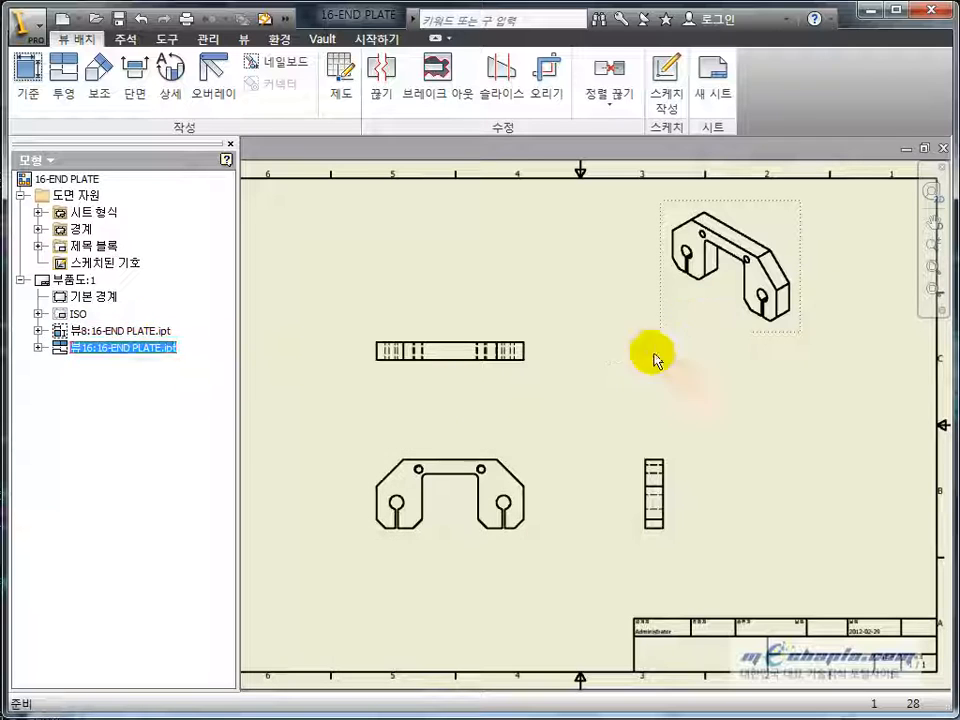
left_click(38, 330)
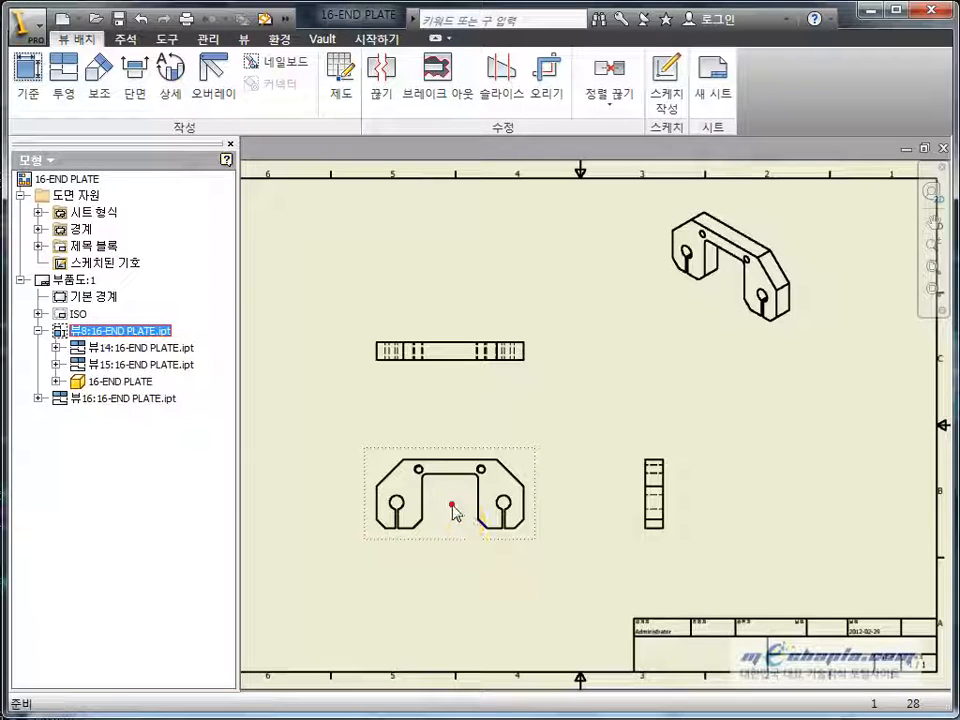
left_click(420, 373)
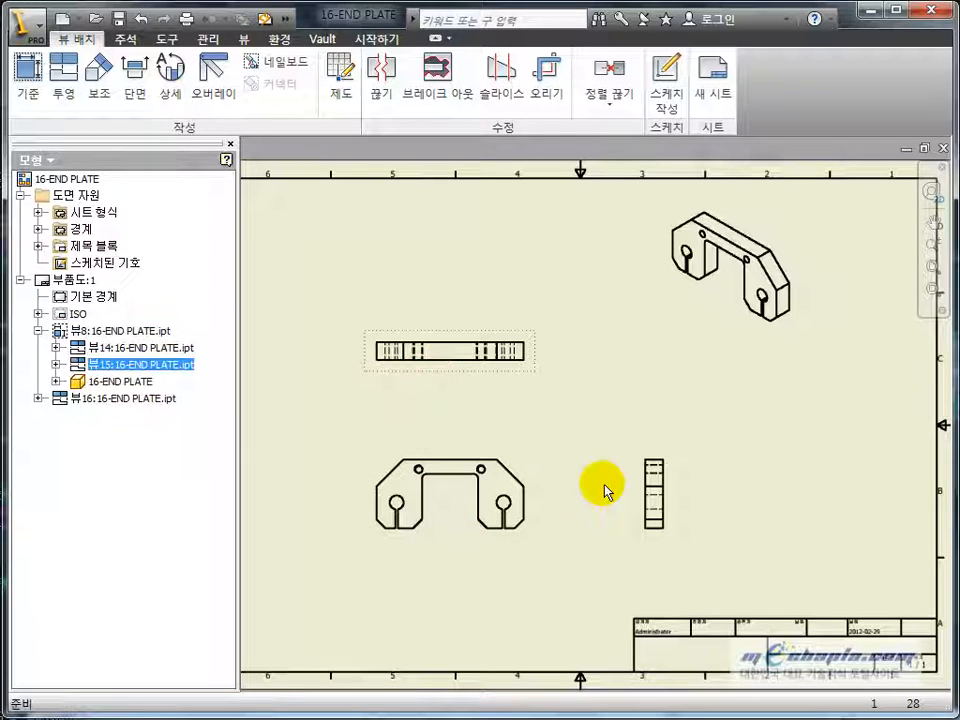
left_click(100, 347)
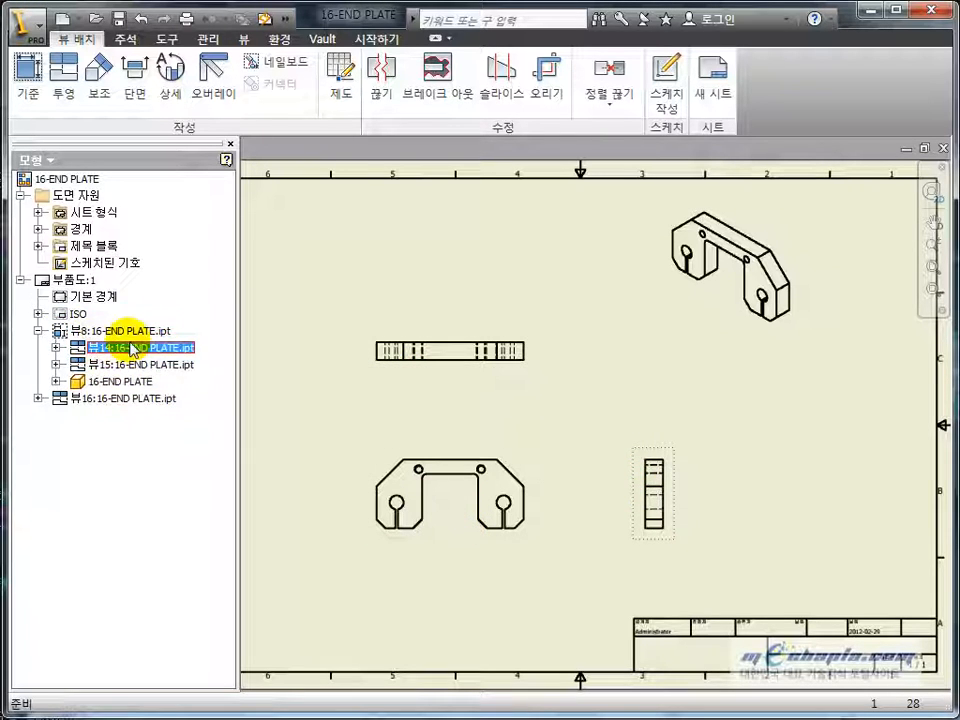
Move the isometric view down and left so it sits just above the right projected view.
left_click(710, 322)
left_click_drag(707, 326, 640, 394)
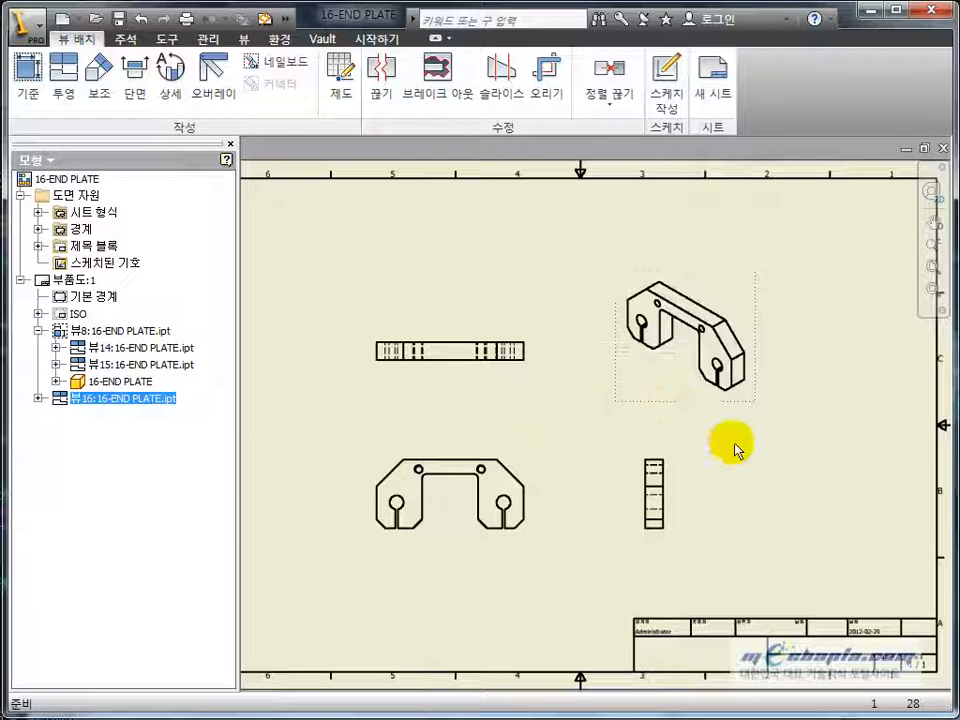
left_click(724, 450)
scroll(720, 450, "down", 2)
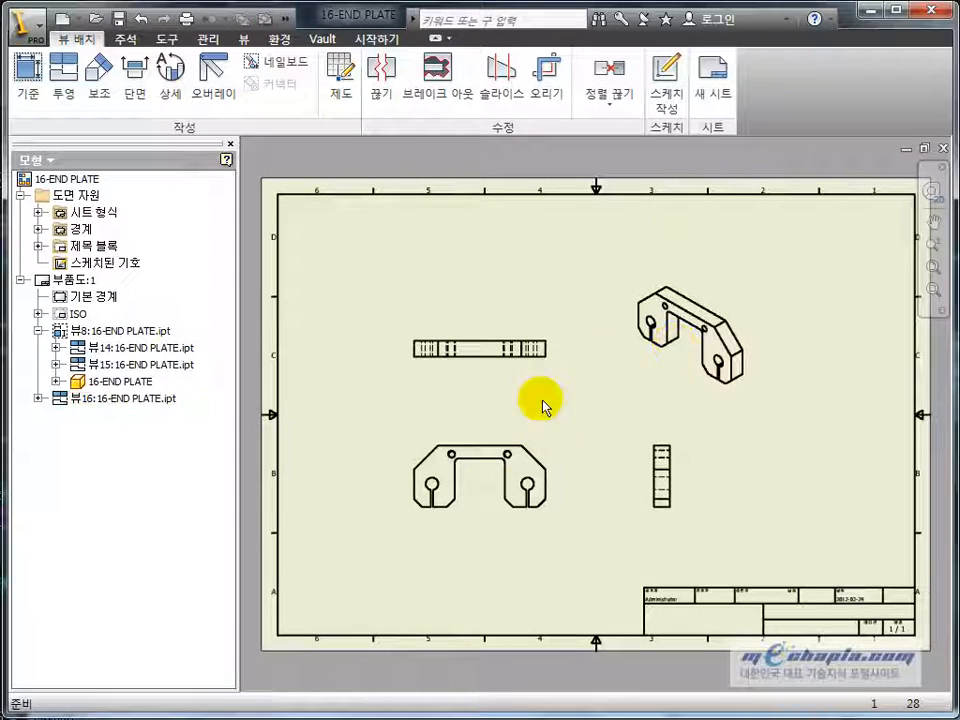
Change the display style of the isometric view to shaded.
double_click(681, 368)
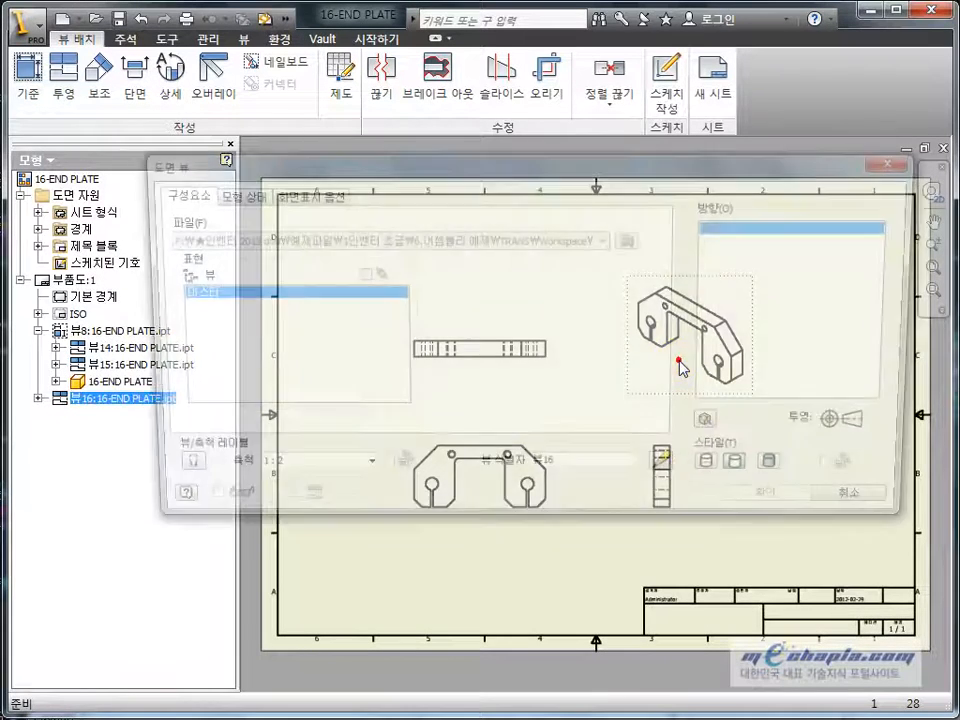
left_click_drag(640, 183, 745, 3)
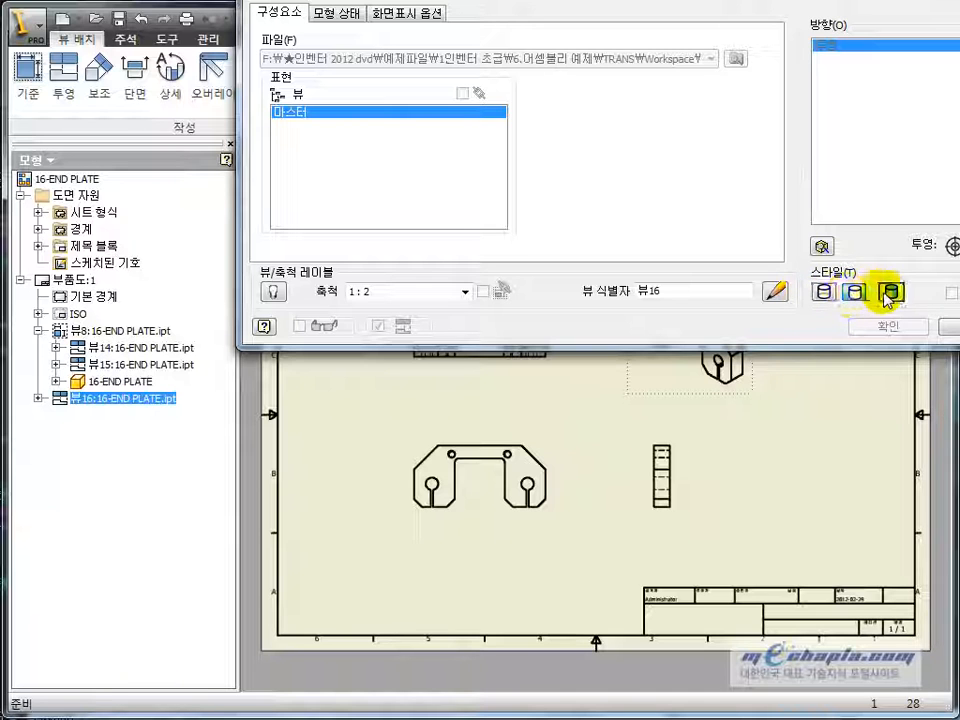
left_click(888, 326)
Set the isometric view's scale to 1:1 and move the view into the sheet's upper right corner.
double_click(680, 387)
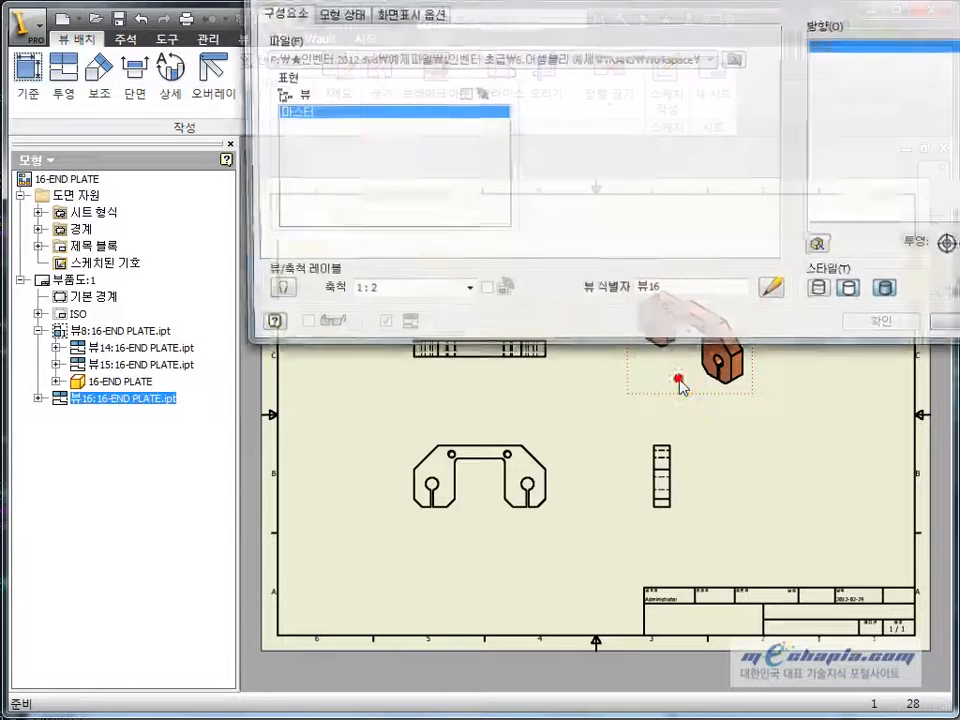
left_click(466, 291)
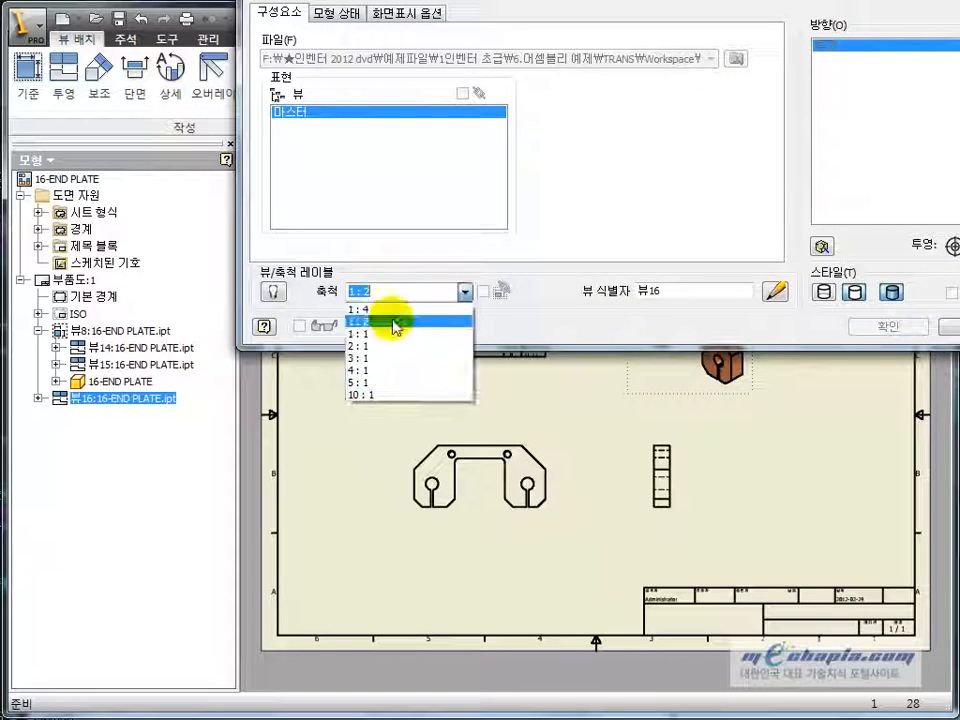
left_click(389, 333)
left_click(895, 328)
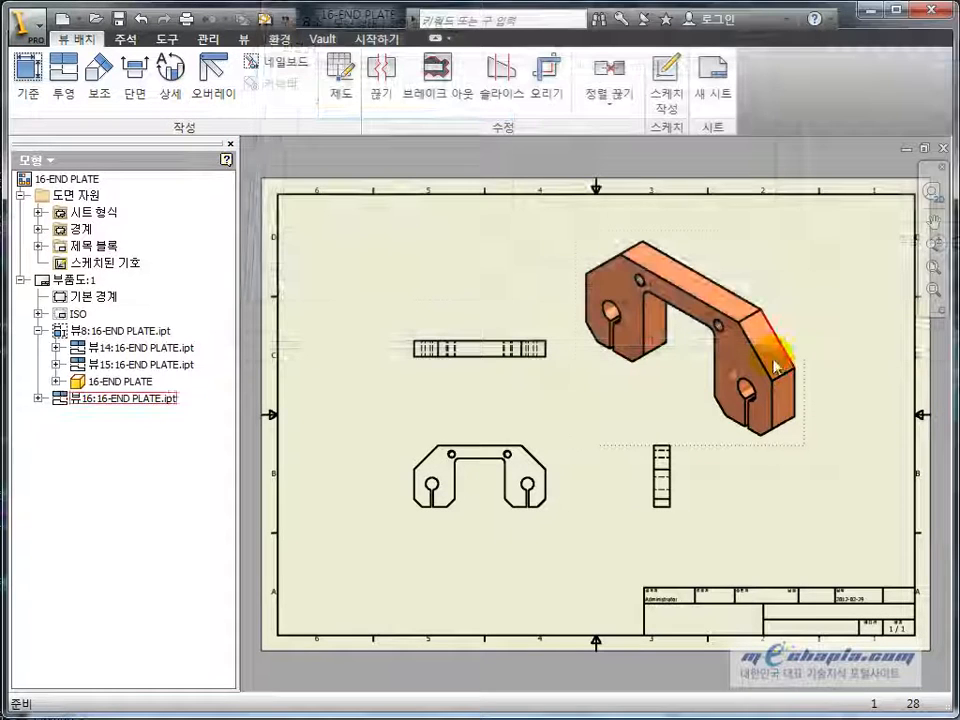
left_click_drag(799, 270, 891, 250)
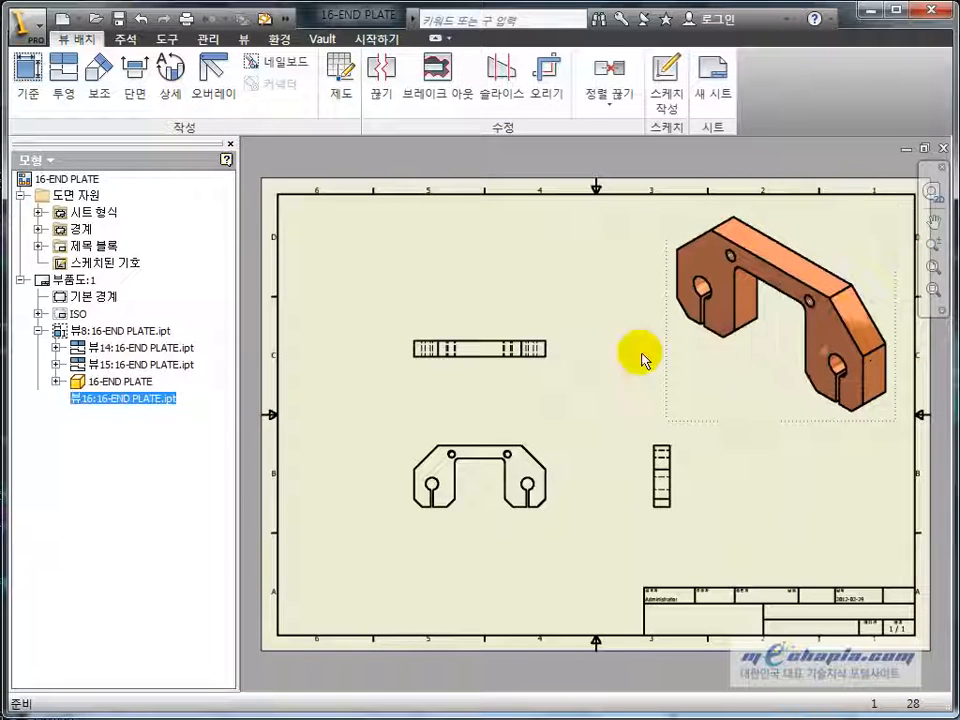
Check the inherited scale and style settings of the projected view above the base view, leaving them as they are.
left_click(501, 370)
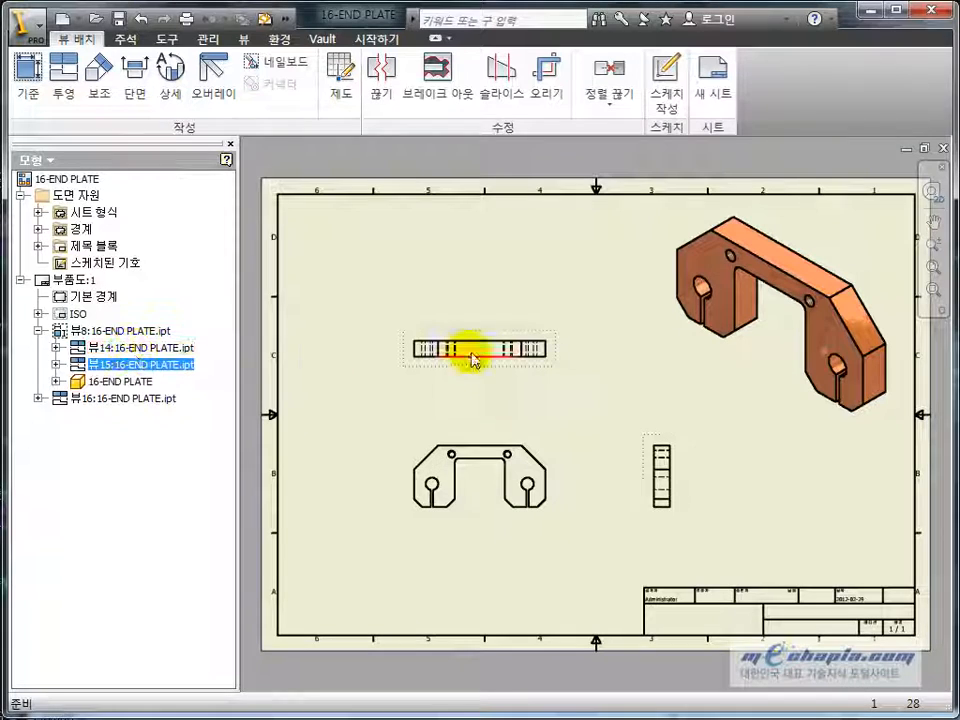
double_click(486, 337)
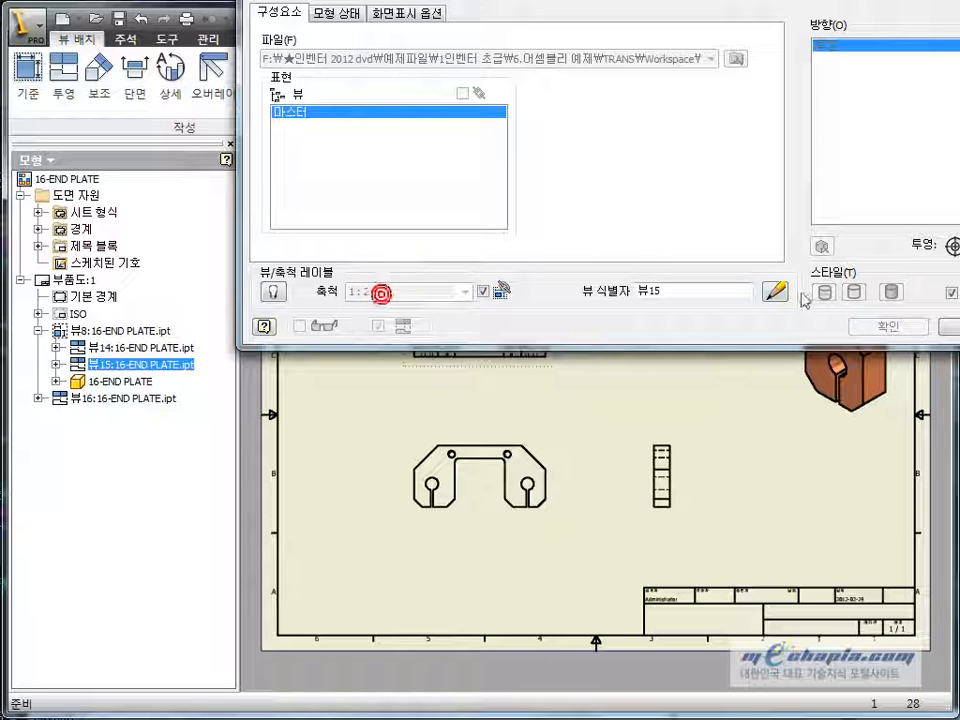
left_click(900, 326)
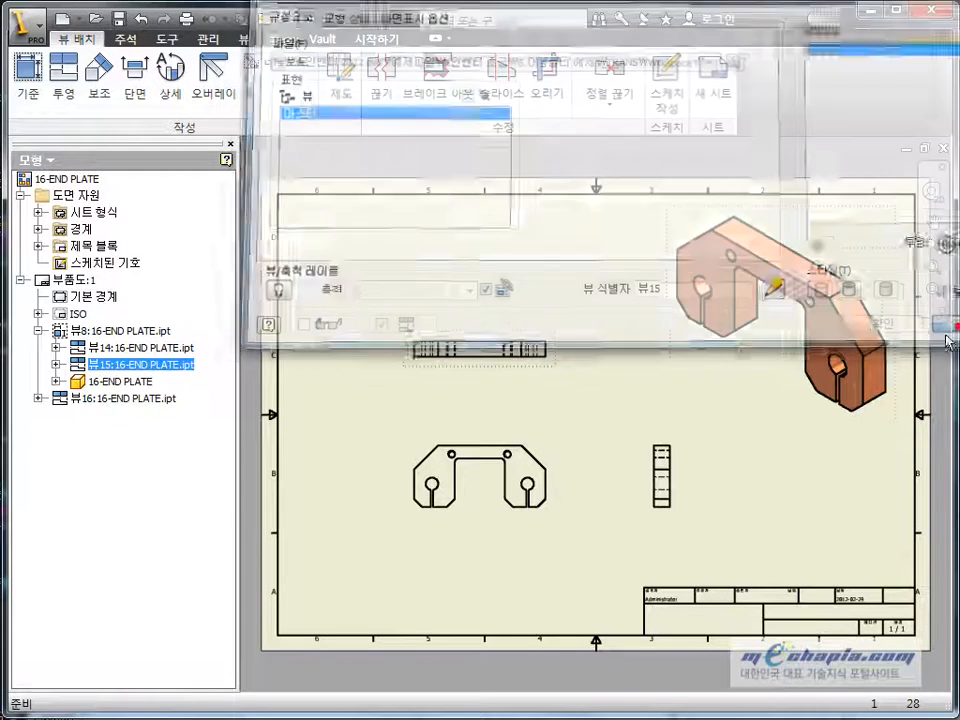
Move the right projected view closer to the base view.
left_click_drag(645, 468, 621, 463)
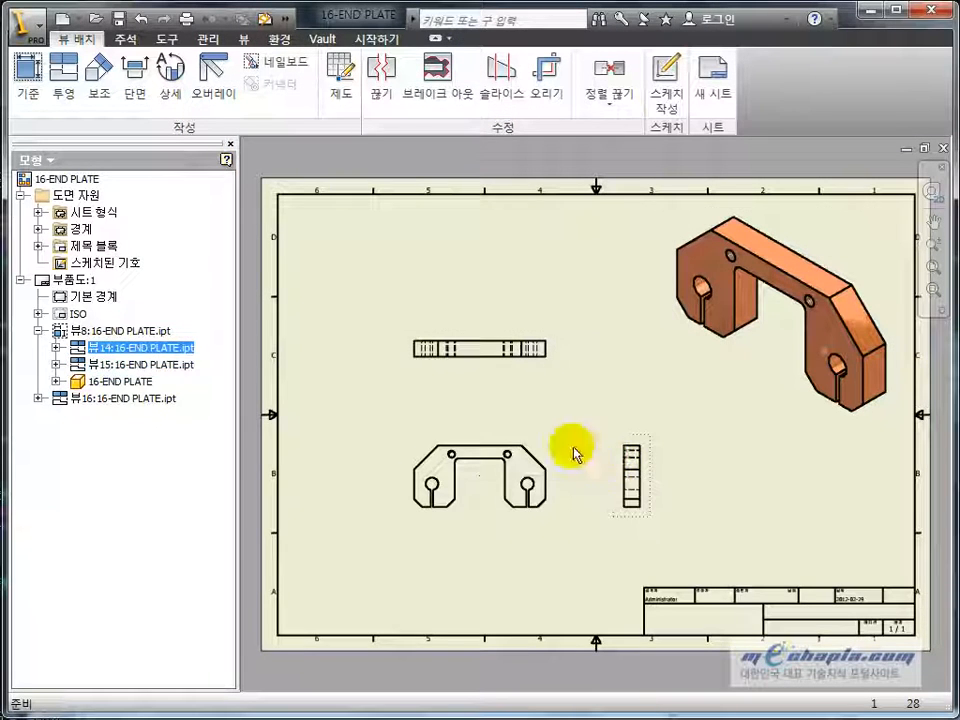
left_click(568, 446)
left_click(629, 470)
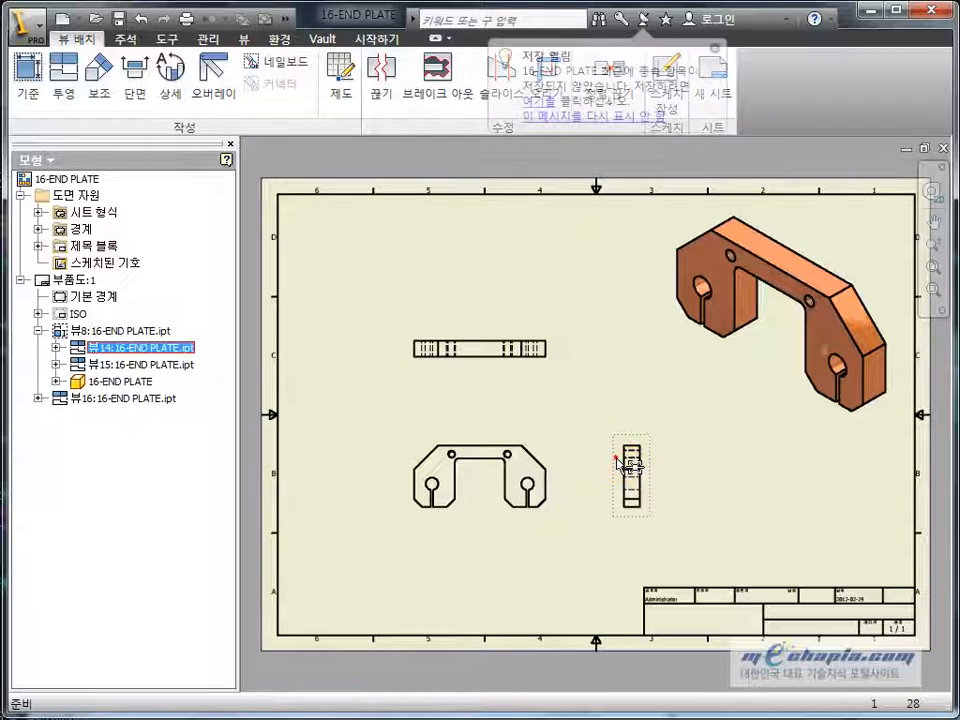
Change the display style of the base view to shaded.
left_click(512, 362)
left_click(498, 470)
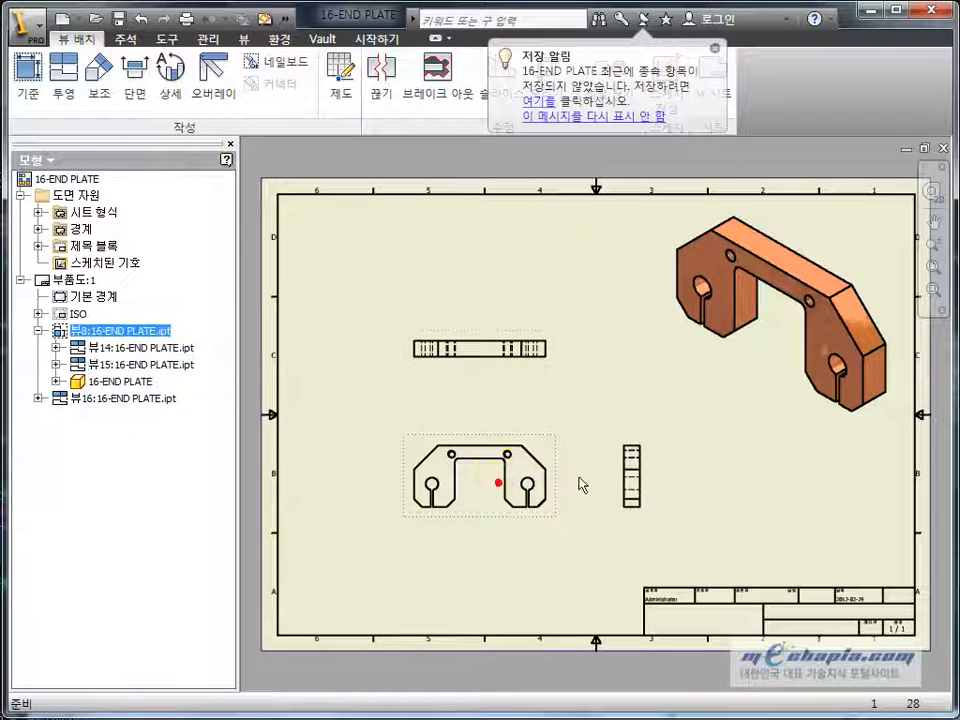
double_click(481, 478)
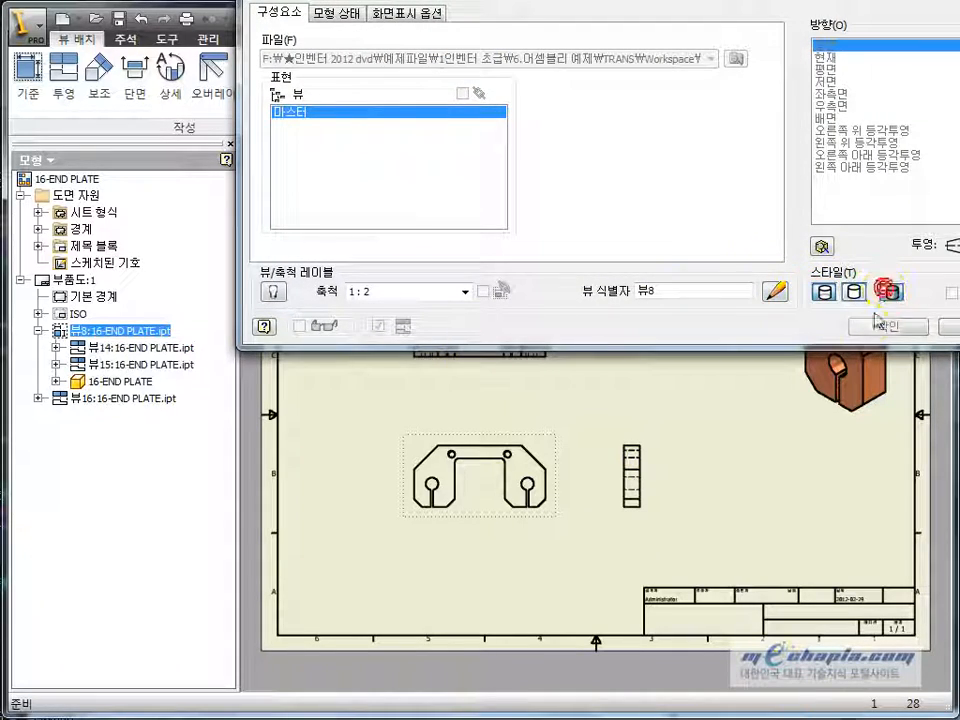
left_click(880, 325)
Set the base view's scale to 1:1.
double_click(479, 478)
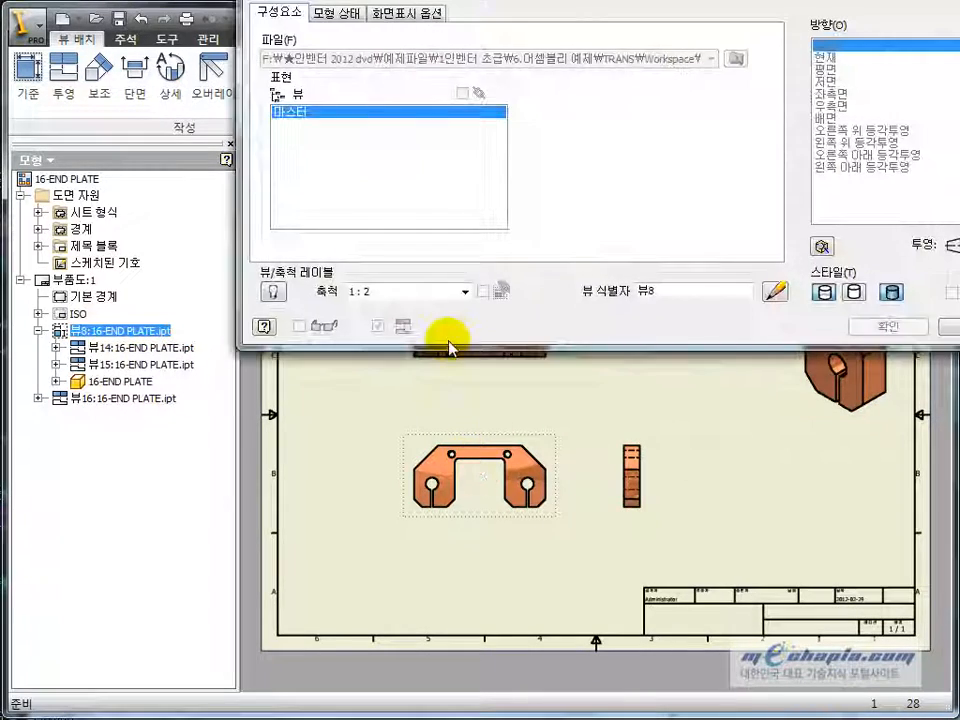
left_click(463, 292)
left_click(408, 337)
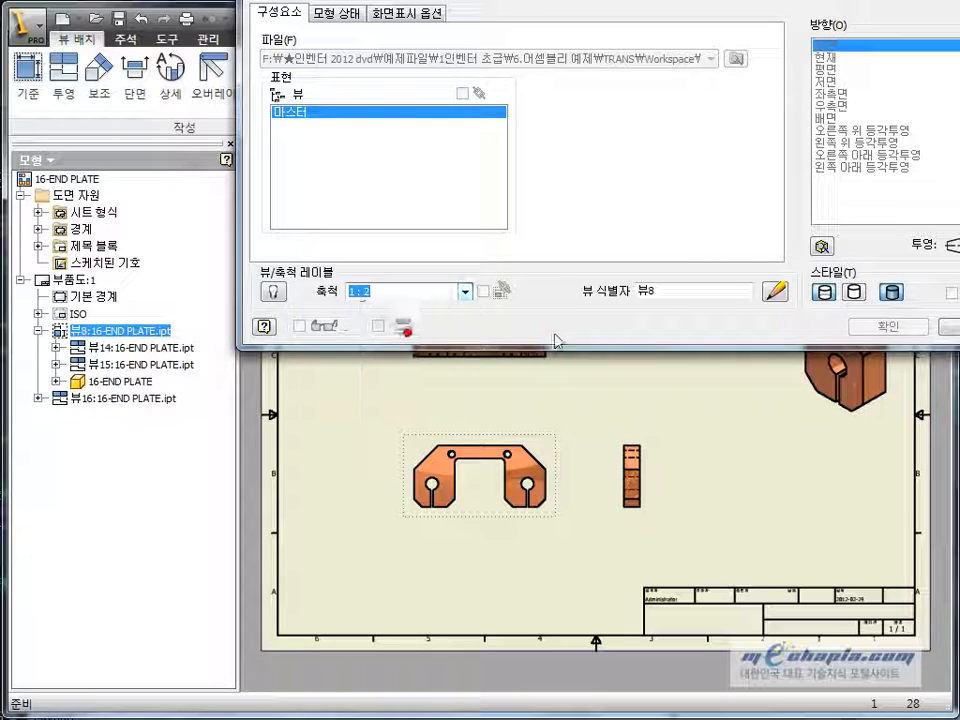
left_click(888, 327)
Set the base view's scale back to 1:2.
double_click(470, 486)
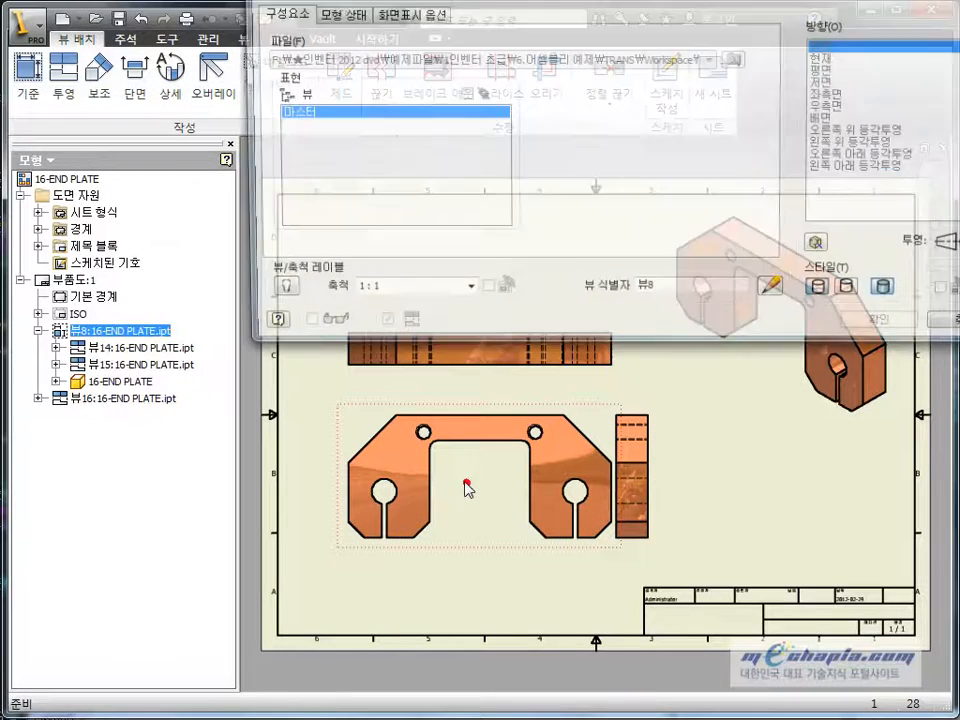
left_click(465, 292)
left_click(416, 323)
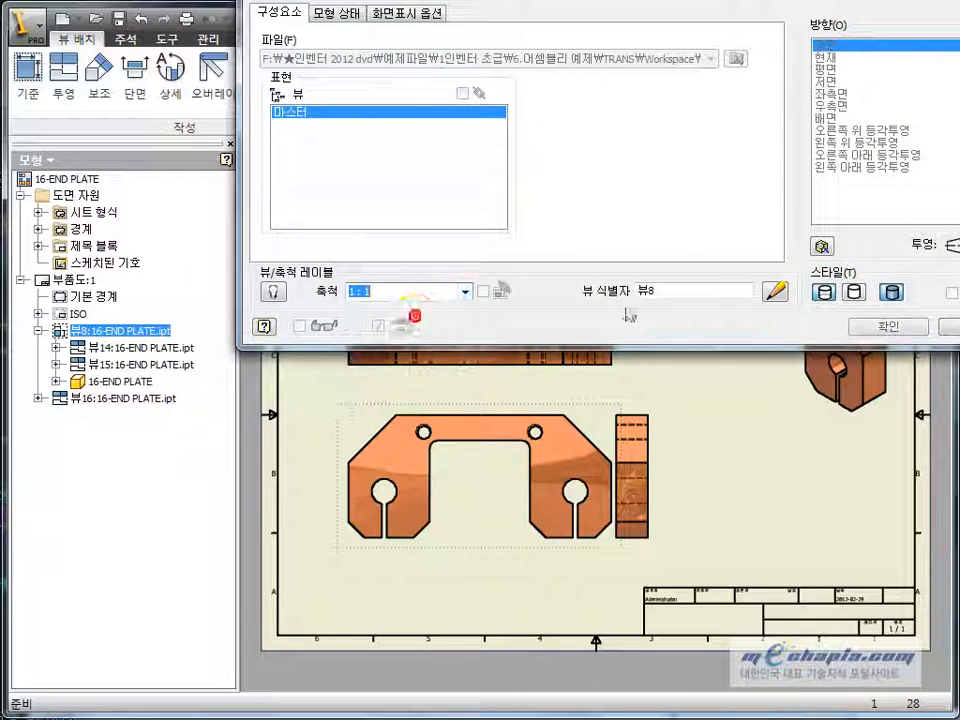
left_click(885, 327)
left_click(711, 503)
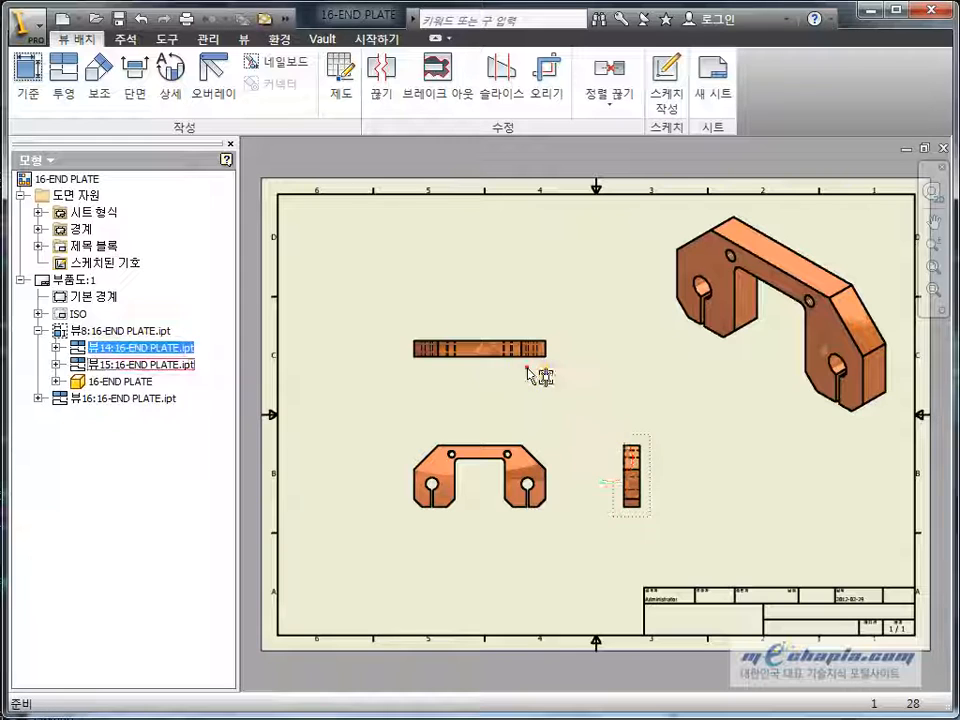
left_click(528, 366)
left_click(618, 445)
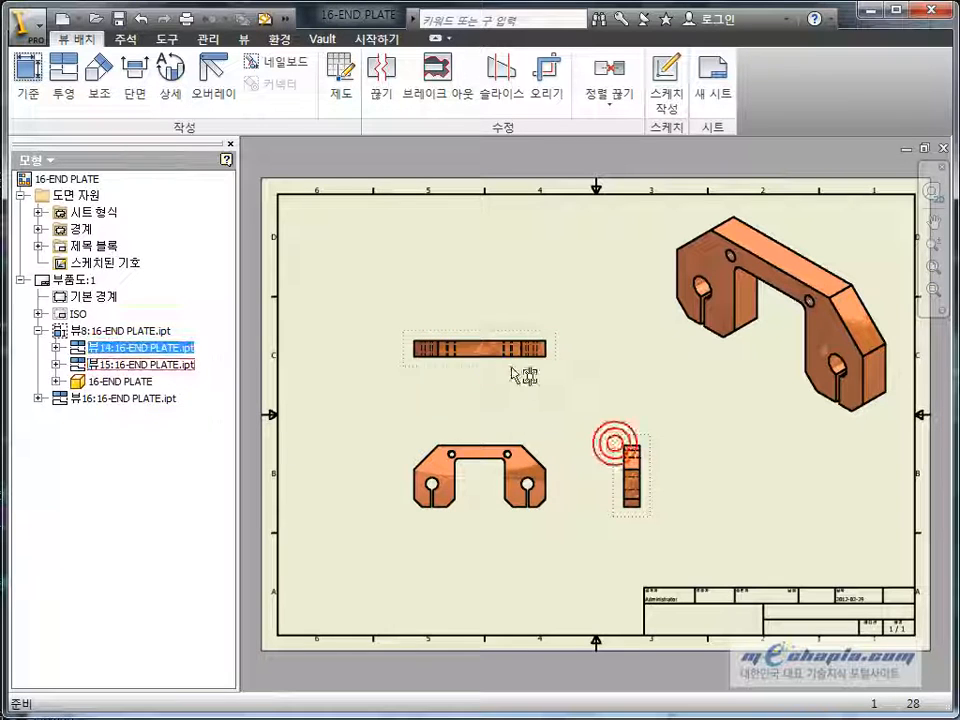
left_click(509, 365)
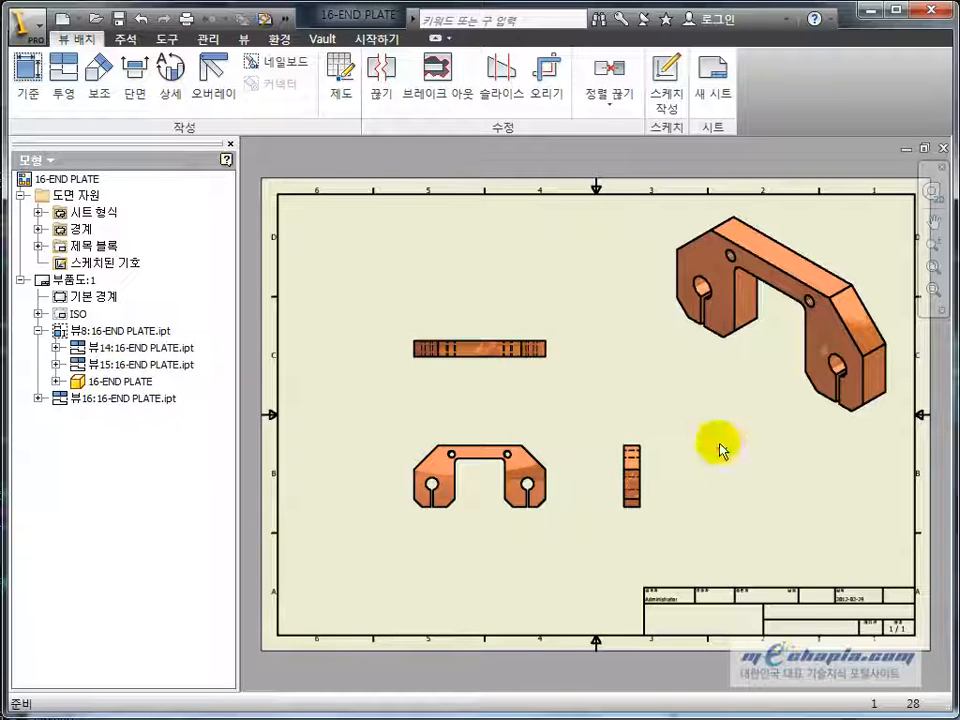
Unlink the right projected view's style from the base view and display it unshaded with hidden lines removed.
double_click(617, 463)
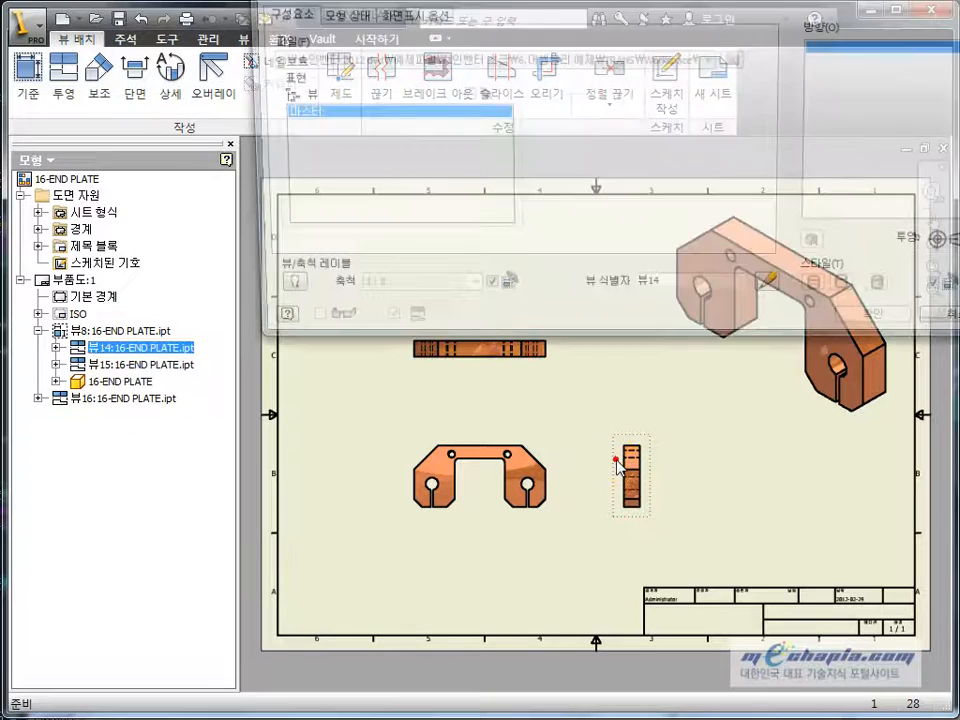
left_click_drag(722, 2, 516, 16)
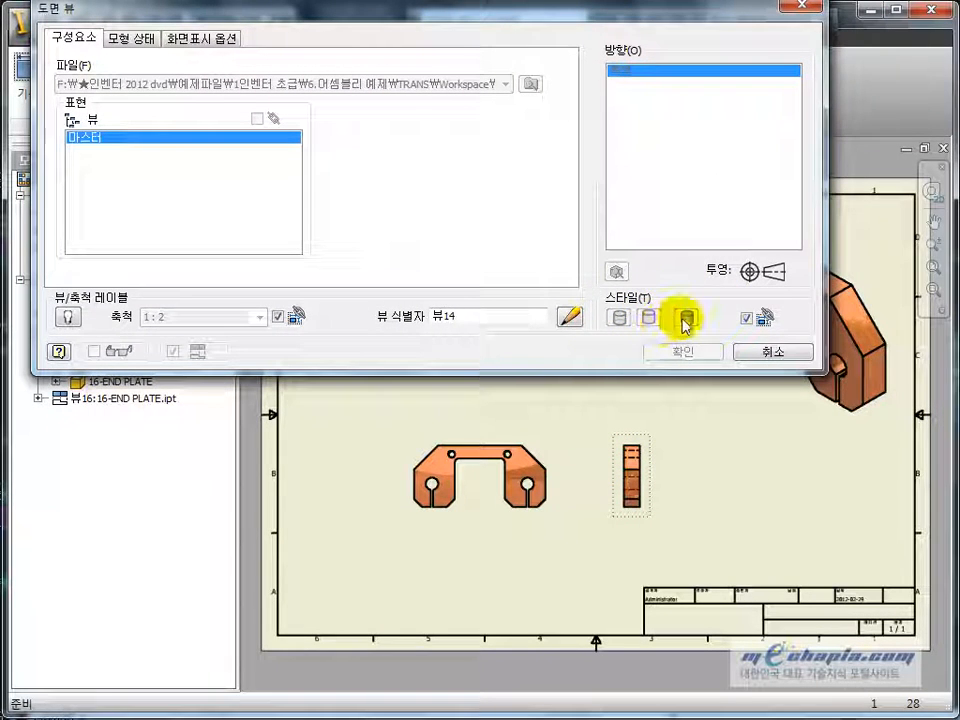
left_click(746, 319)
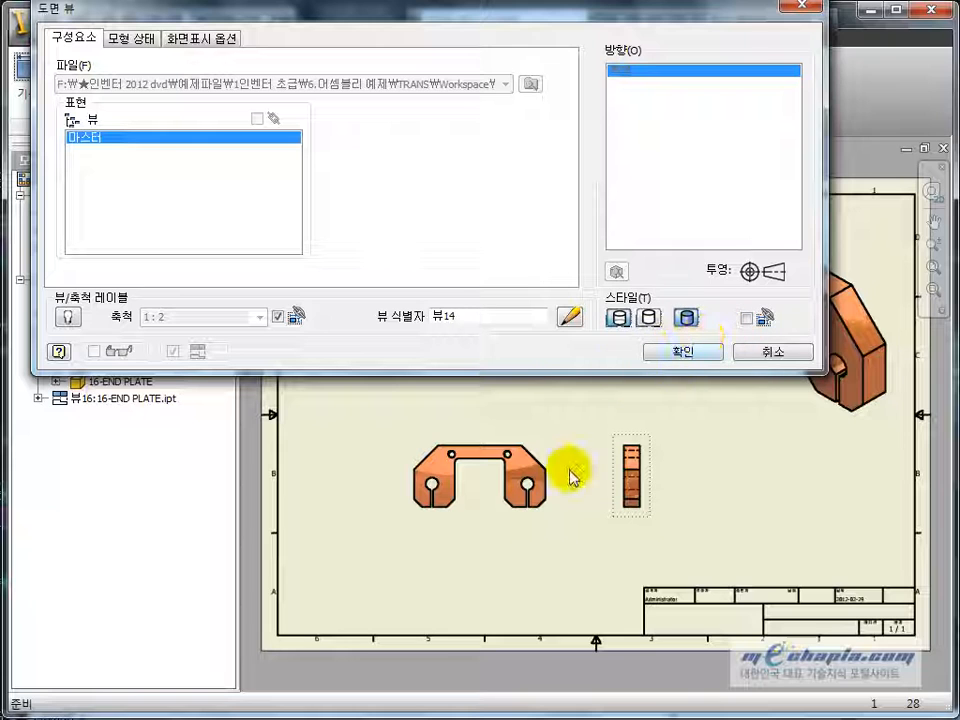
left_click(686, 318)
left_click(677, 349)
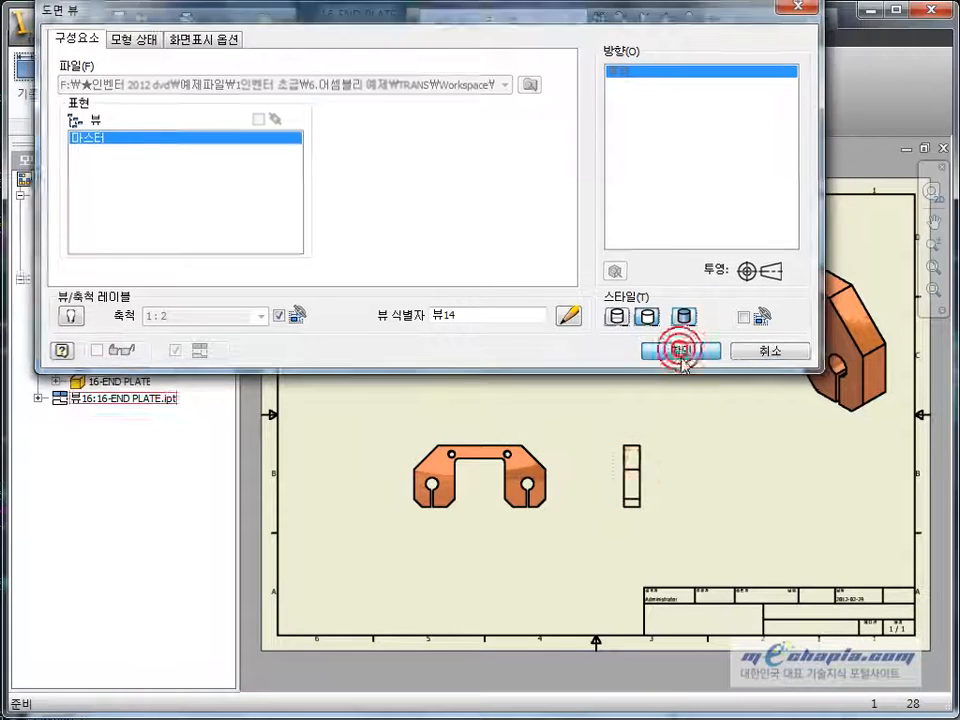
Unlink the style of the projected view above the base view and turn off its shading.
scroll(600, 445, "down", 4)
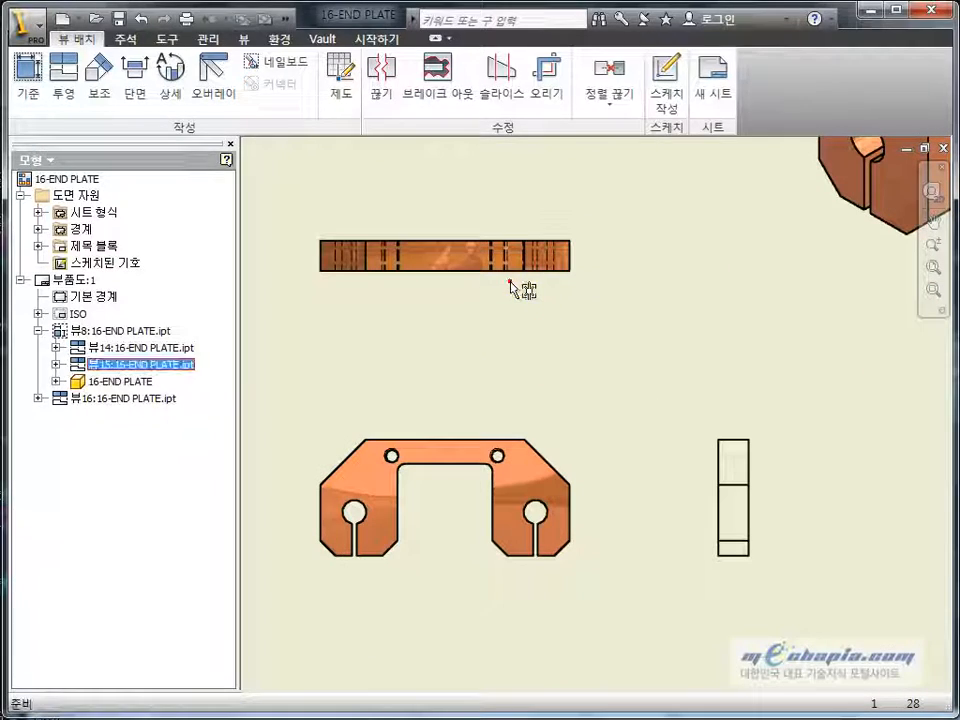
double_click(512, 284)
left_click(746, 318)
left_click(686, 318)
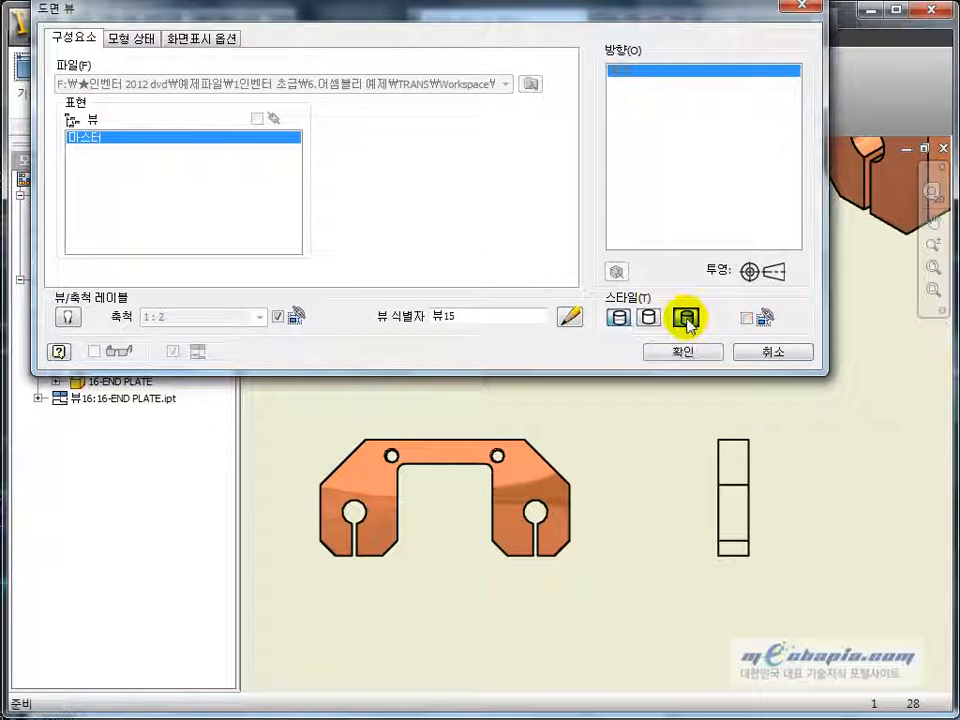
left_click(681, 349)
Unlink the right projected view's scale from the base view and set it to 1:1.
middle_click_drag(643, 388, 615, 283)
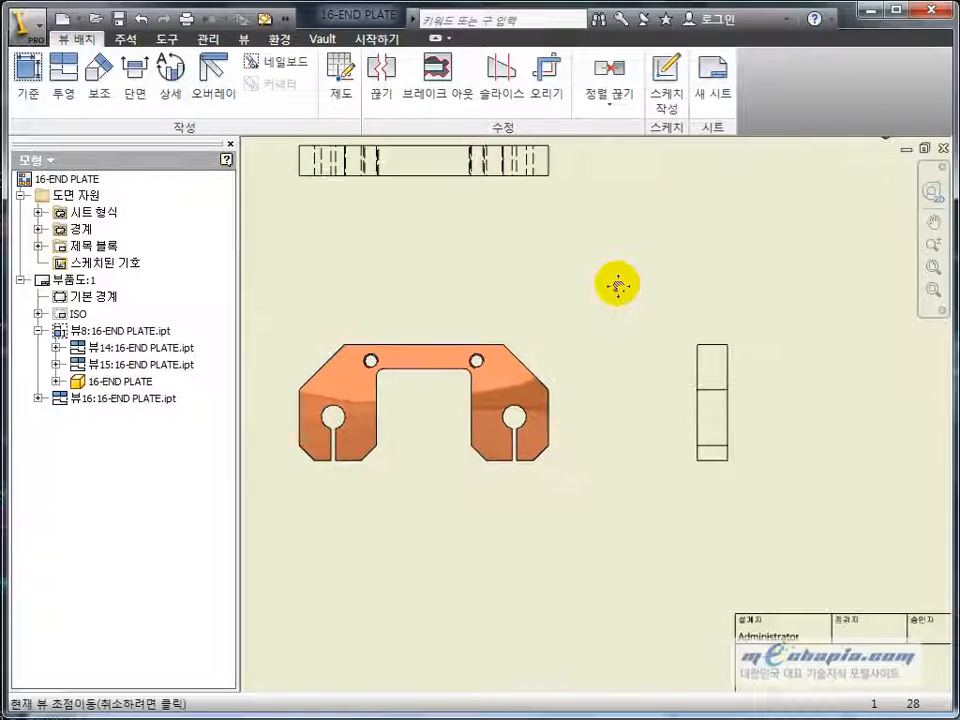
double_click(709, 366)
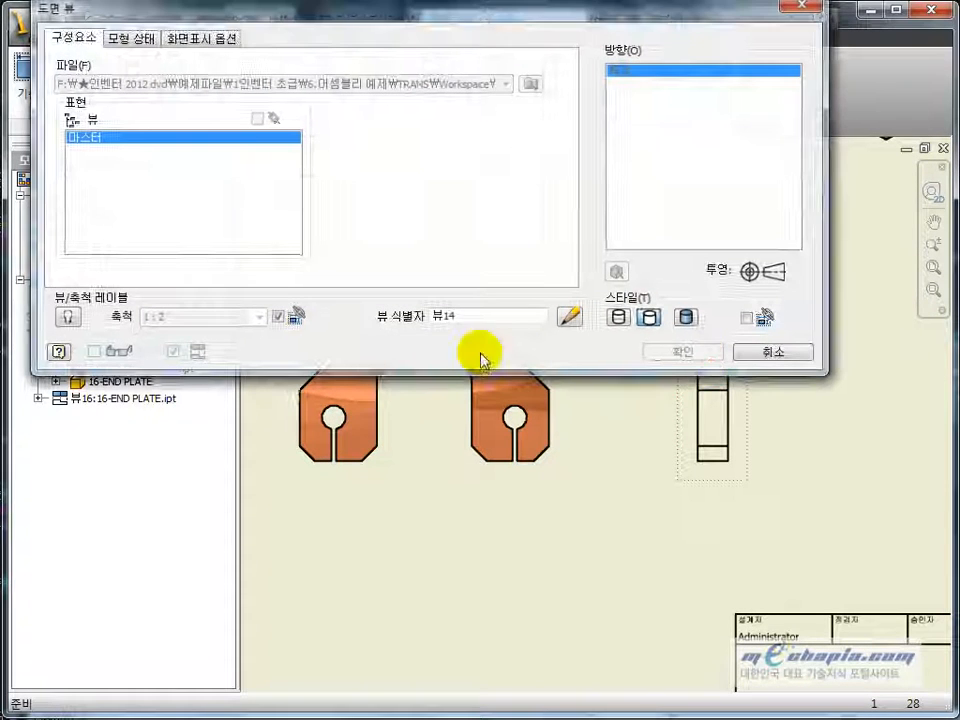
left_click(277, 318)
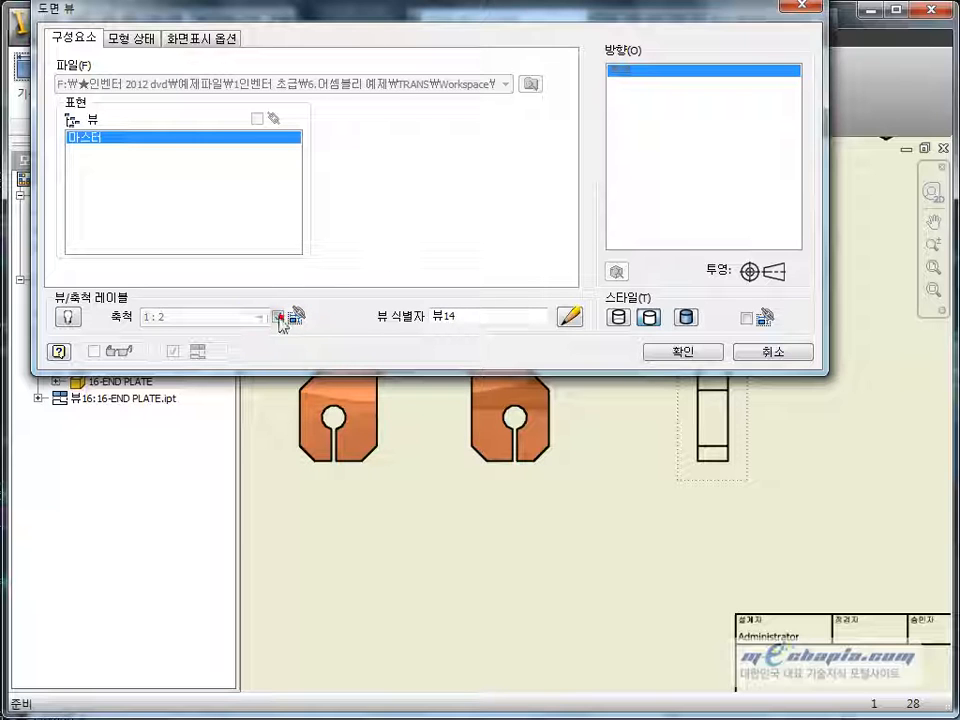
left_click(259, 317)
left_click(189, 362)
left_click(651, 352)
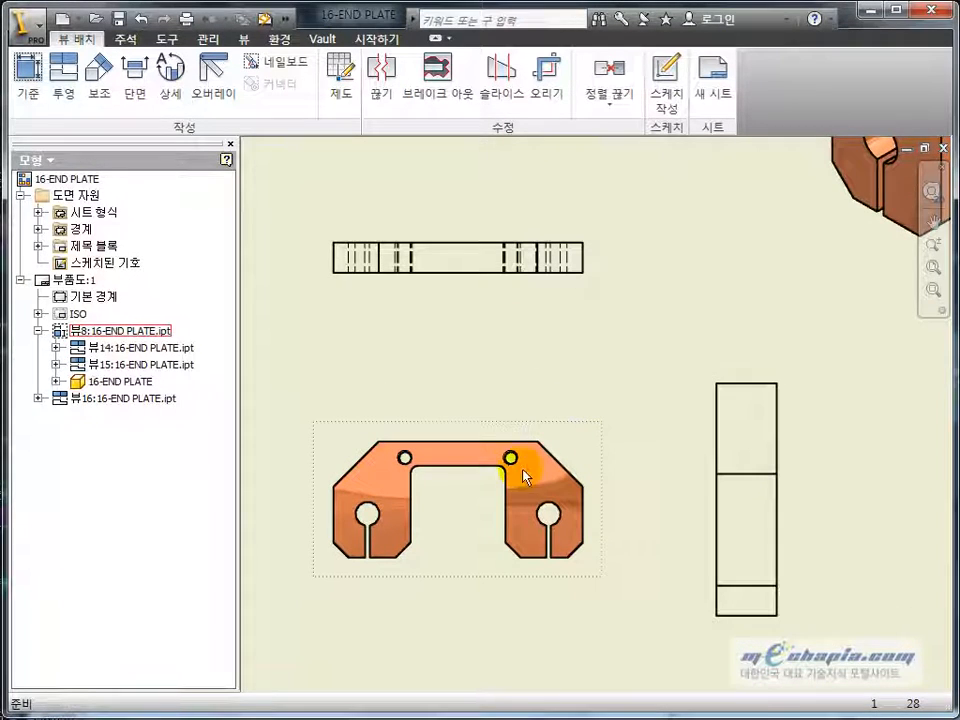
Link the right projected view's scale and display style to the base view again.
left_click(458, 490)
left_click(714, 492)
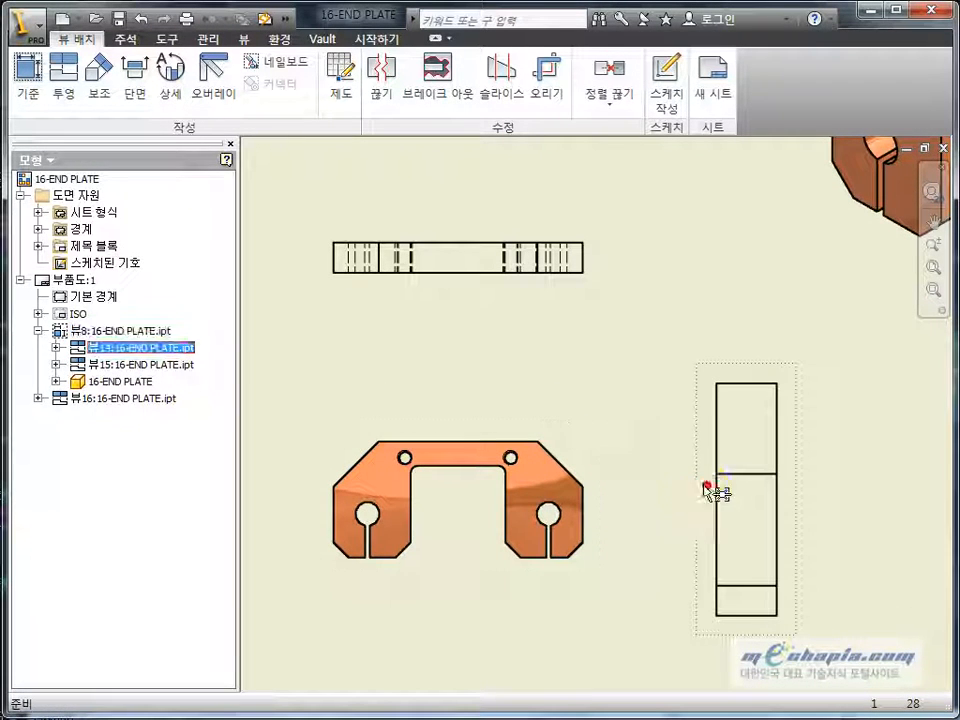
double_click(754, 446)
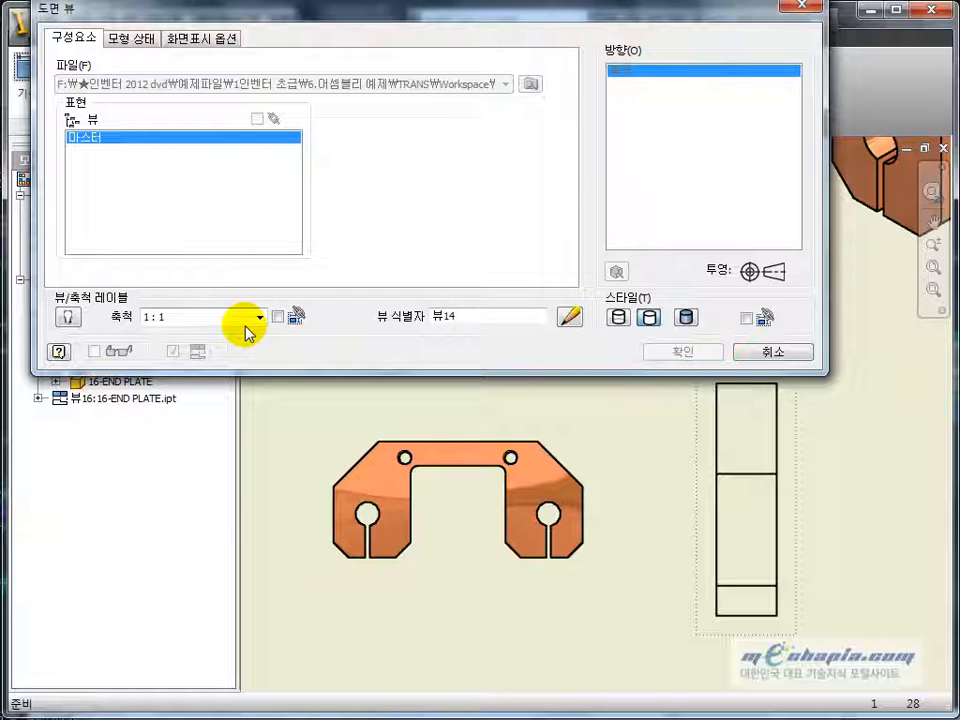
left_click(746, 320)
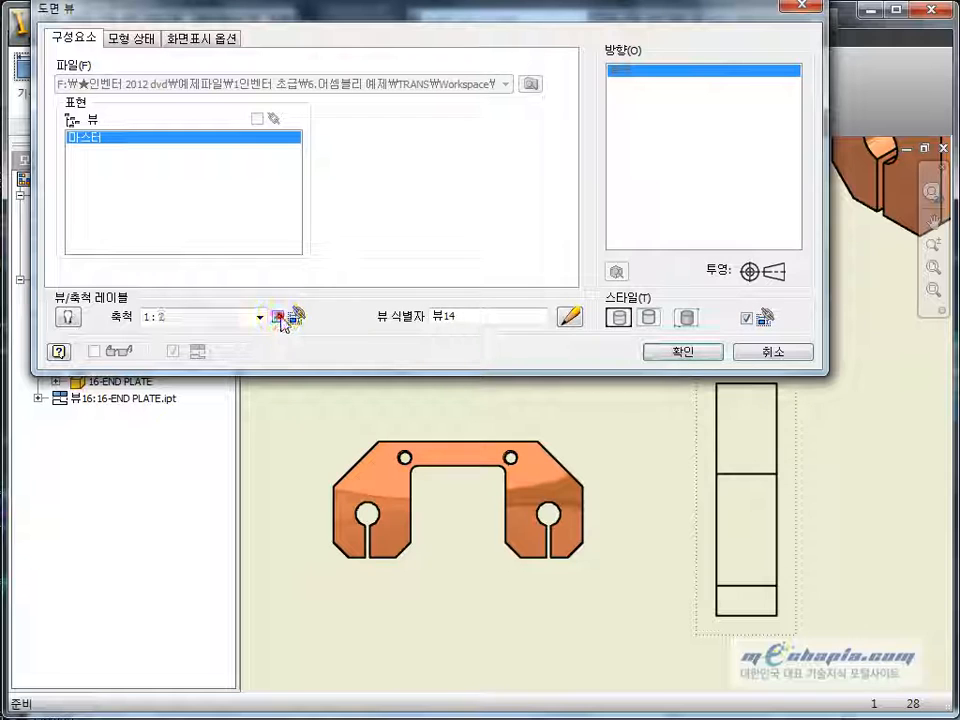
left_click(686, 318)
left_click(682, 352)
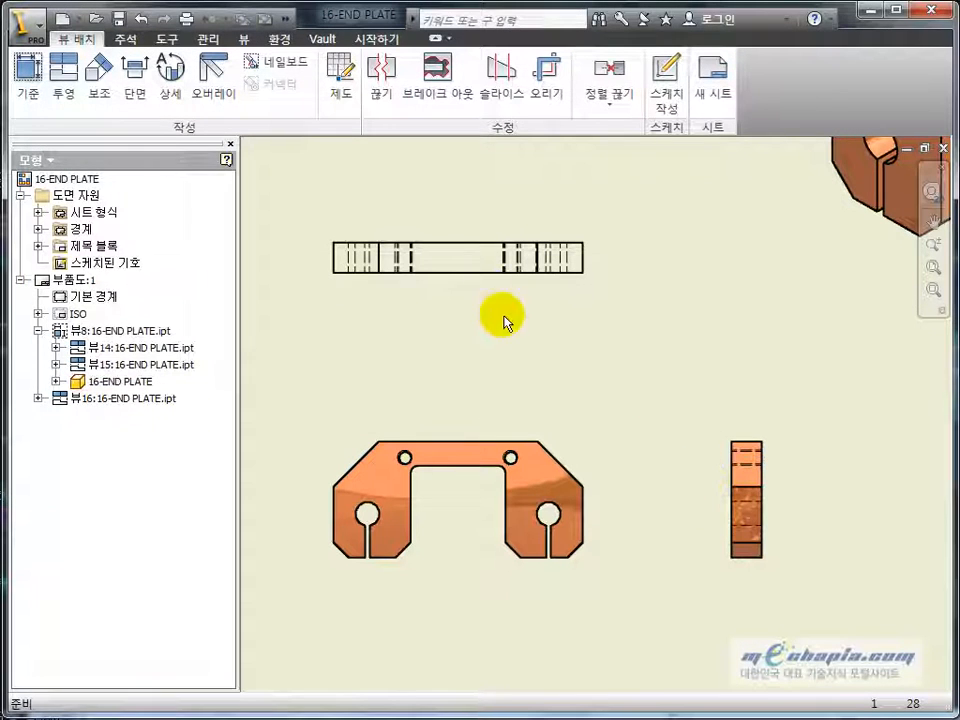
Link the display style of the projected view above the base view to the base view again.
double_click(465, 272)
left_click(747, 318)
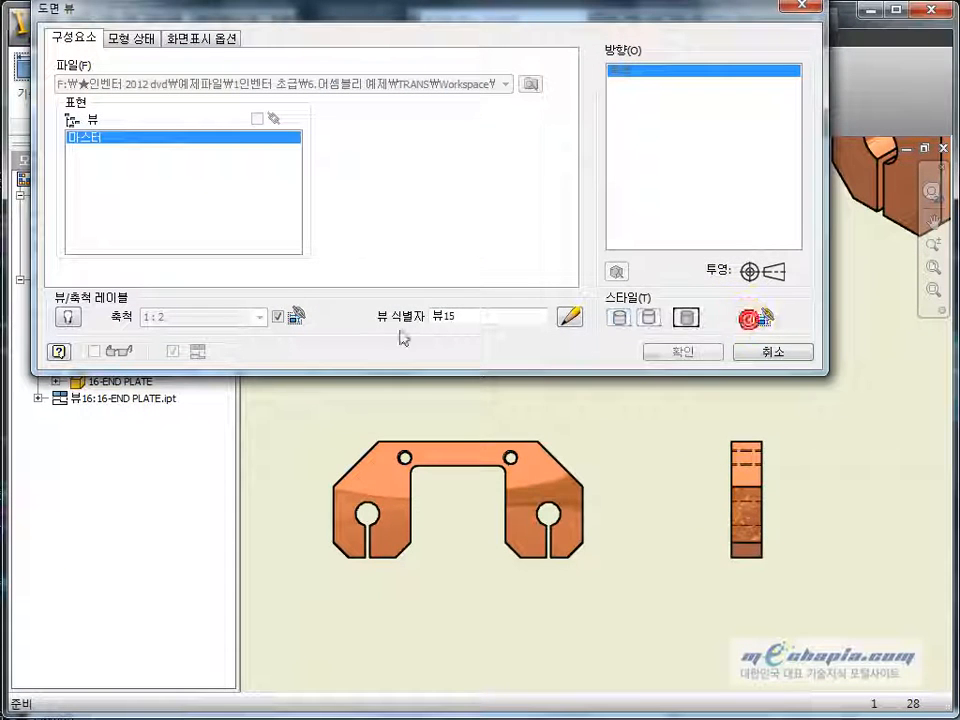
left_click(684, 353)
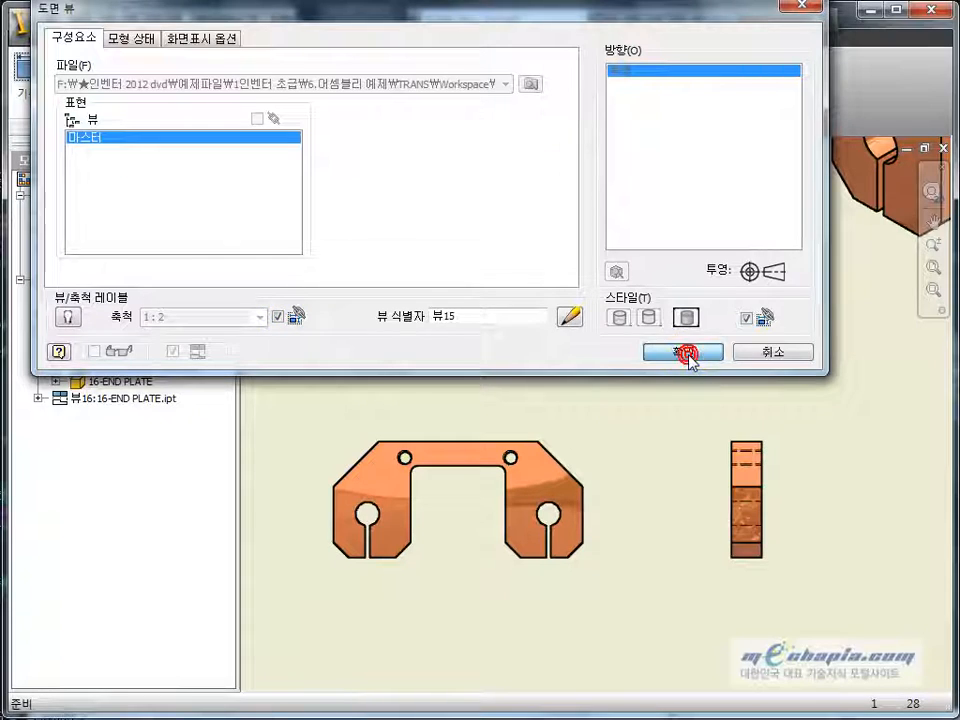
Shift the base view slightly up on the sheet and move the projected view above it farther away.
scroll(626, 396, "down", 4)
middle_click_drag(613, 431, 614, 438)
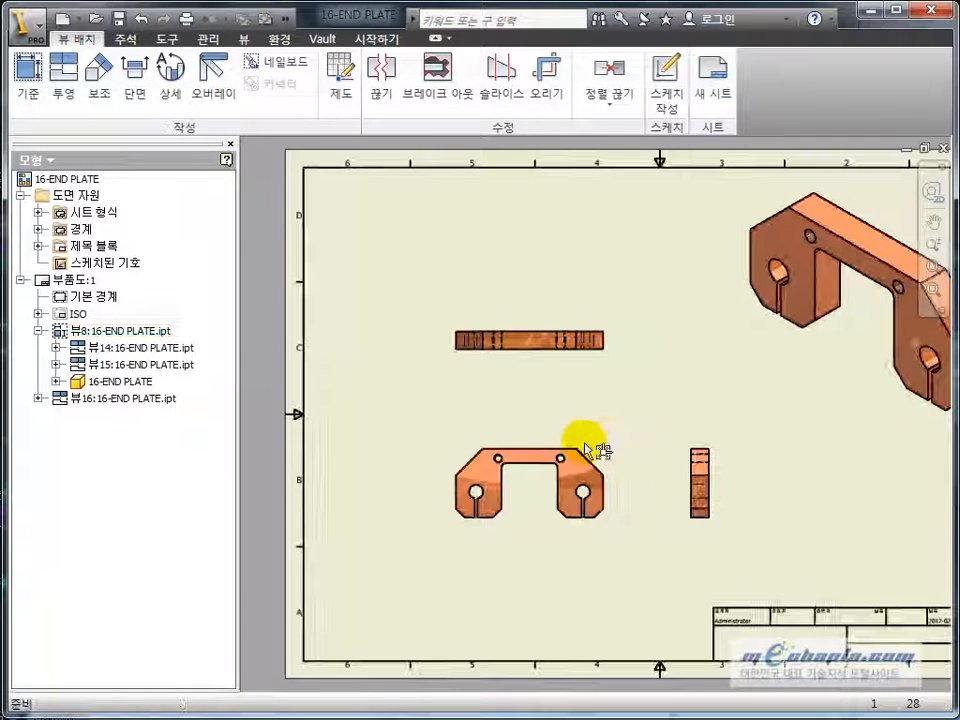
left_click_drag(607, 445, 594, 418)
left_click_drag(550, 324, 550, 246)
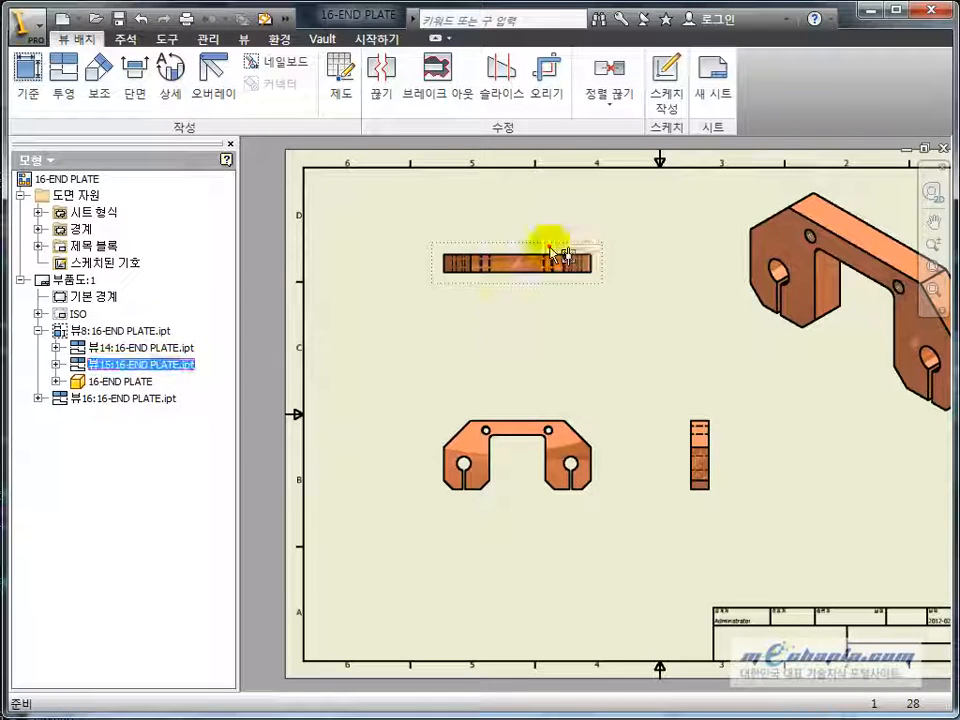
Reposition the base view down and to the left on the sheet, carrying its aligned projected views along.
left_click(442, 357)
middle_click_drag(530, 340, 522, 378)
mouse_move(508, 544)
left_mouse_down()
mouse_move(435, 568)
mouse_move(531, 542)
mouse_move(510, 472)
mouse_move(465, 559)
left_mouse_up()
mouse_move(556, 479)
left_mouse_down()
mouse_move(626, 450)
mouse_move(639, 424)
mouse_move(579, 446)
mouse_move(600, 451)
mouse_move(634, 396)
mouse_move(596, 467)
mouse_move(553, 454)
mouse_move(606, 456)
mouse_move(467, 455)
mouse_move(536, 423)
mouse_move(568, 460)
left_mouse_up()
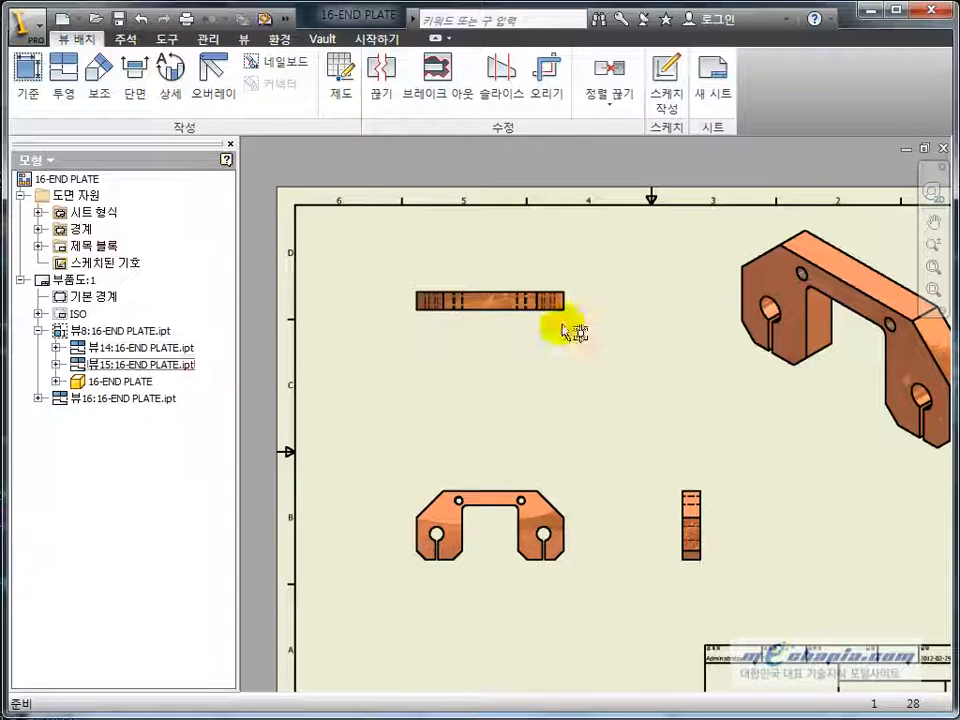
Move the projected views above and to the right of the base view closer to it.
left_click_drag(563, 324, 583, 392)
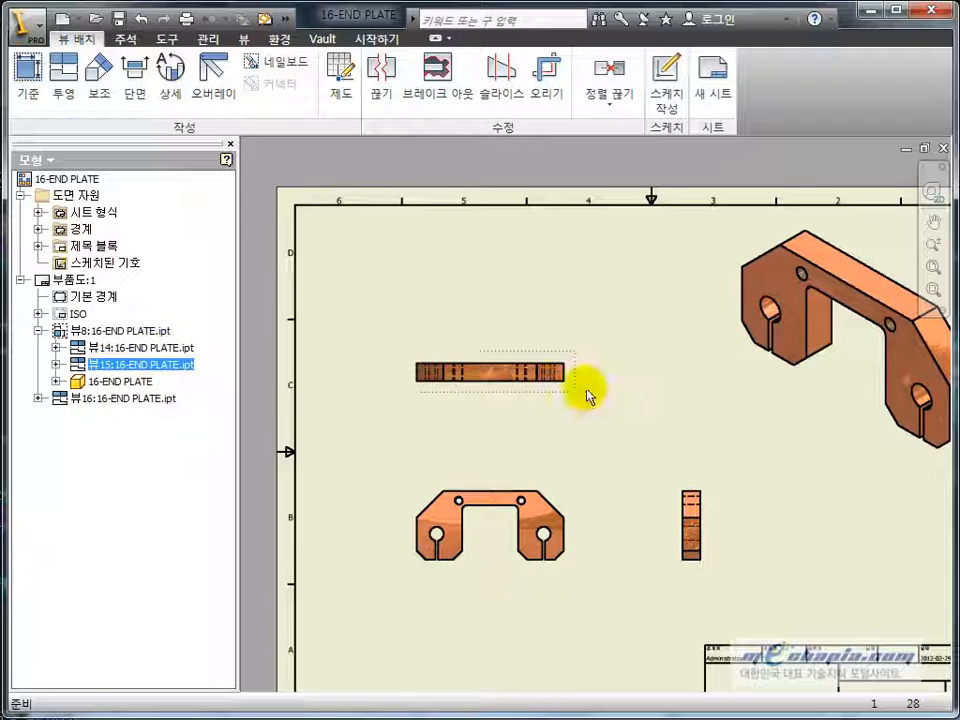
left_click(500, 485)
left_click_drag(500, 397, 508, 432)
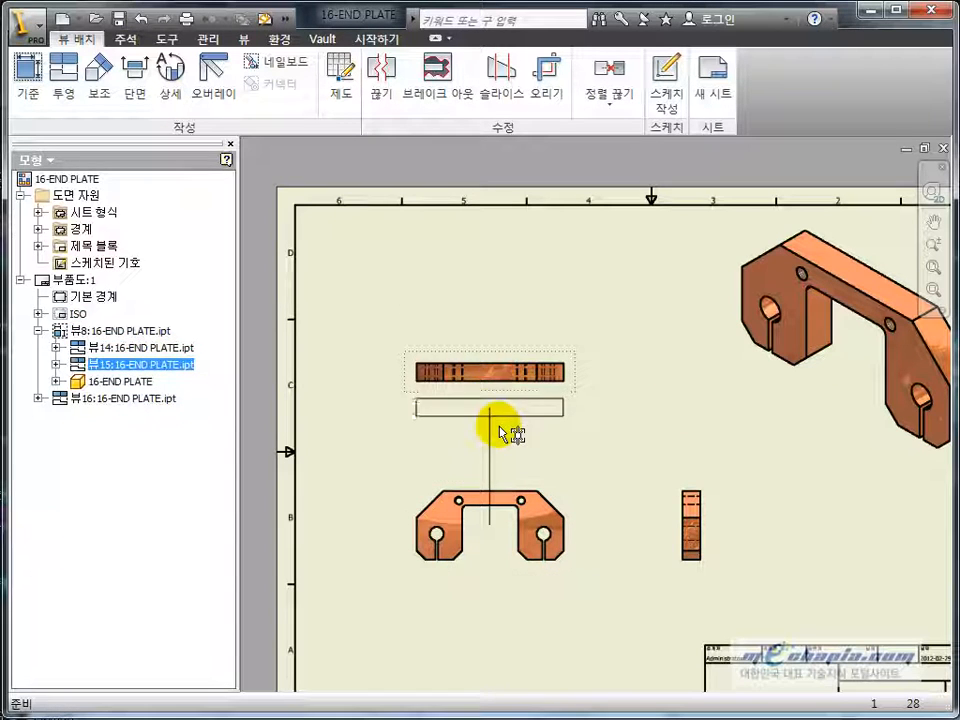
left_click(675, 515)
left_click_drag(675, 515, 651, 512)
Break the alignment between the base view and the projected view above it.
middle_click_drag(643, 450, 660, 410)
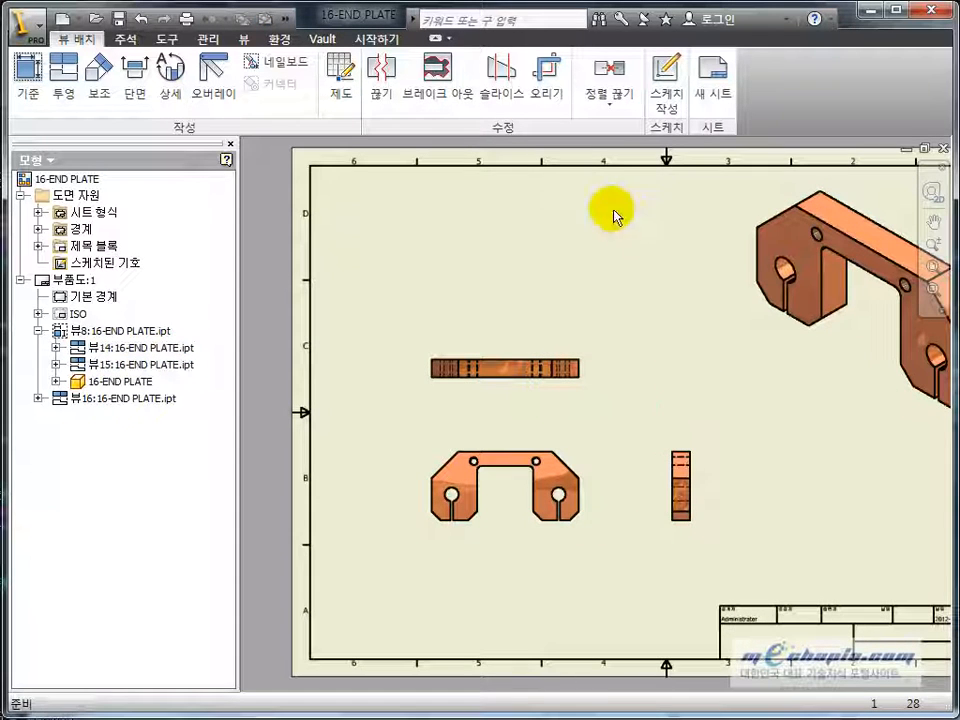
left_click(609, 106)
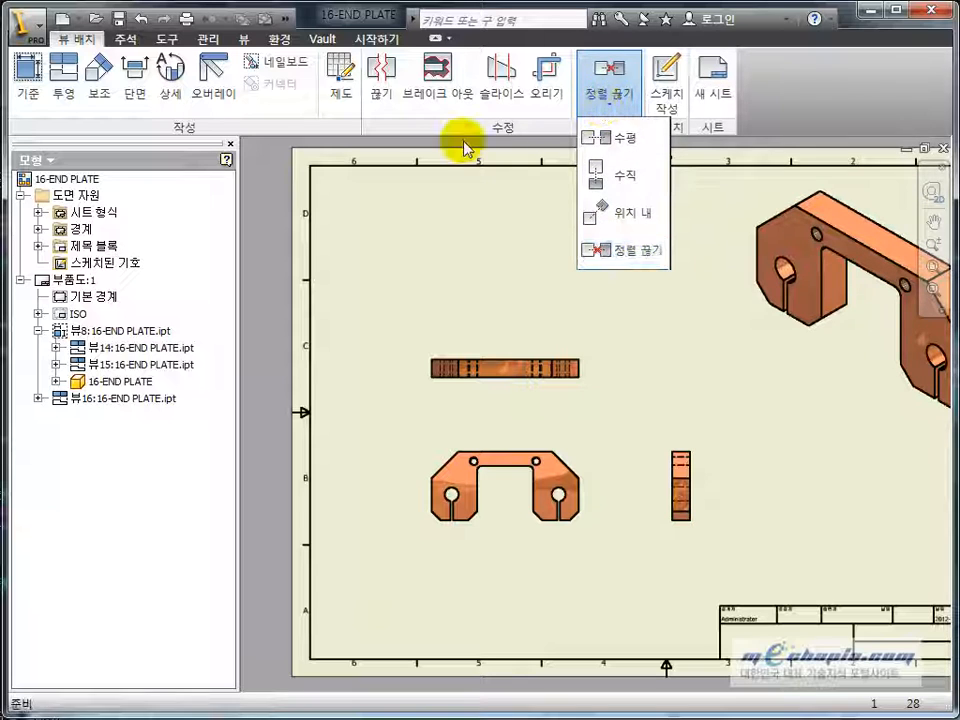
left_click(557, 189)
left_click(604, 108)
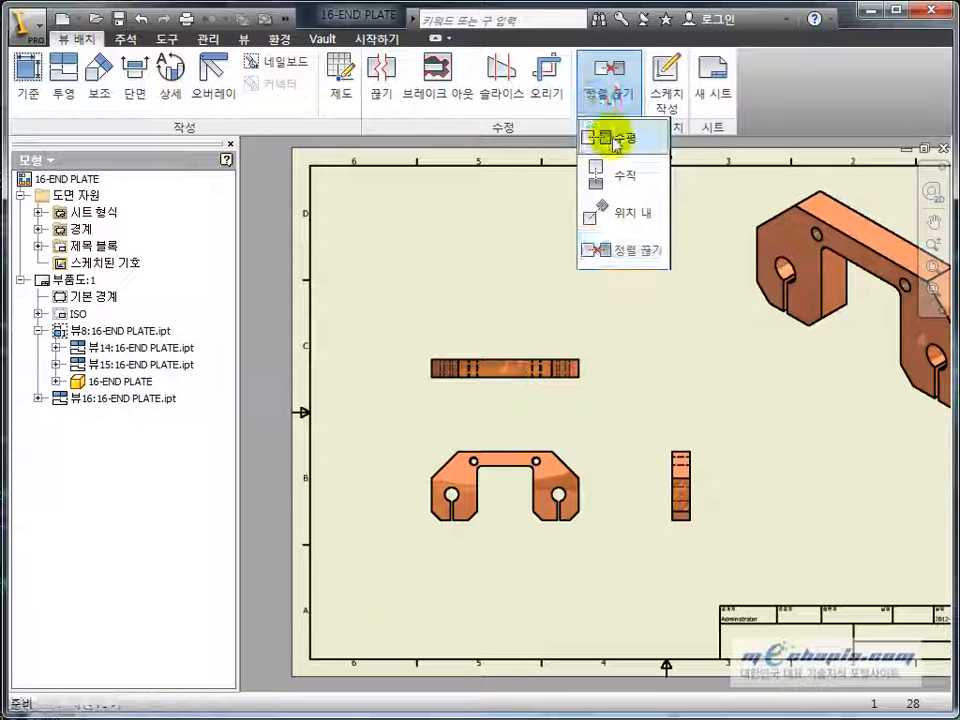
left_click(613, 250)
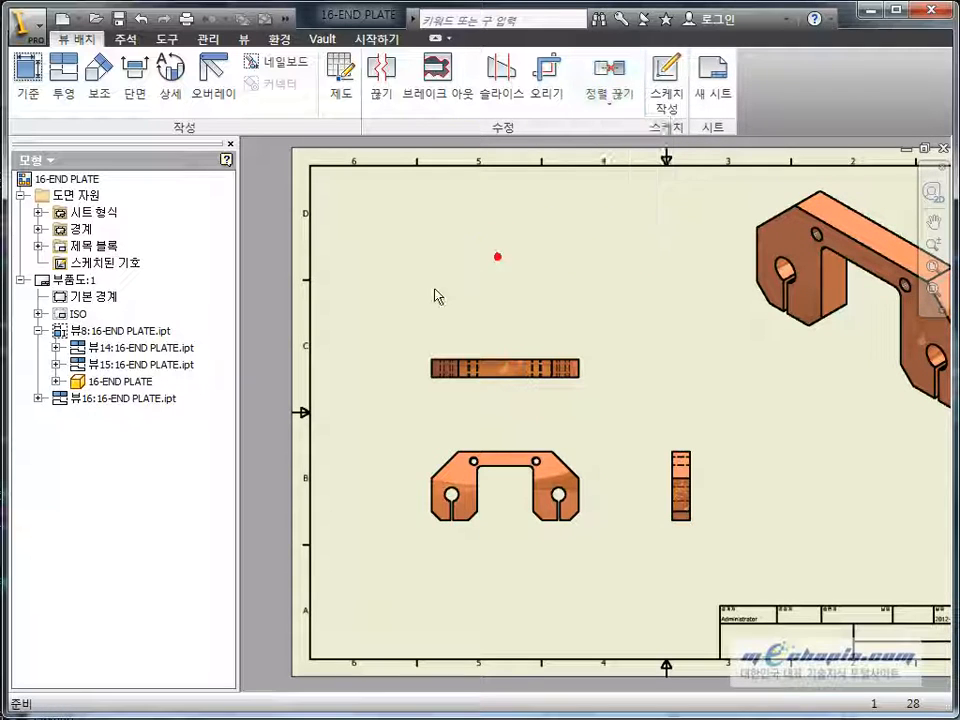
left_click(606, 86)
left_click(629, 252)
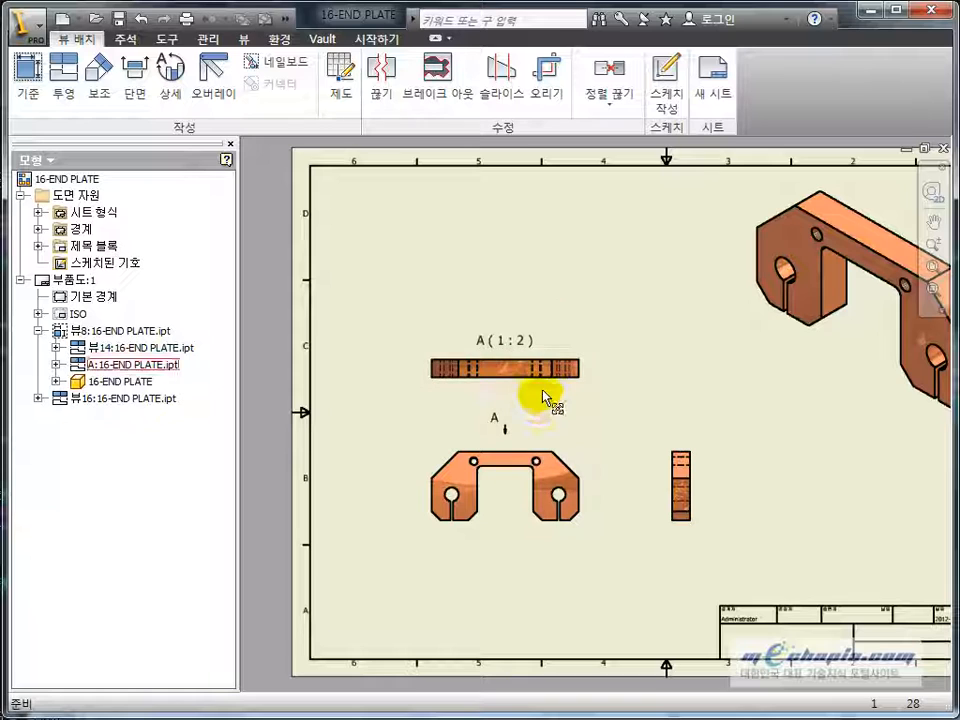
Move projected view A up and to the right, off the base view's vertical axis, and examine its label and view-direction arrow.
left_click_drag(545, 398, 630, 335)
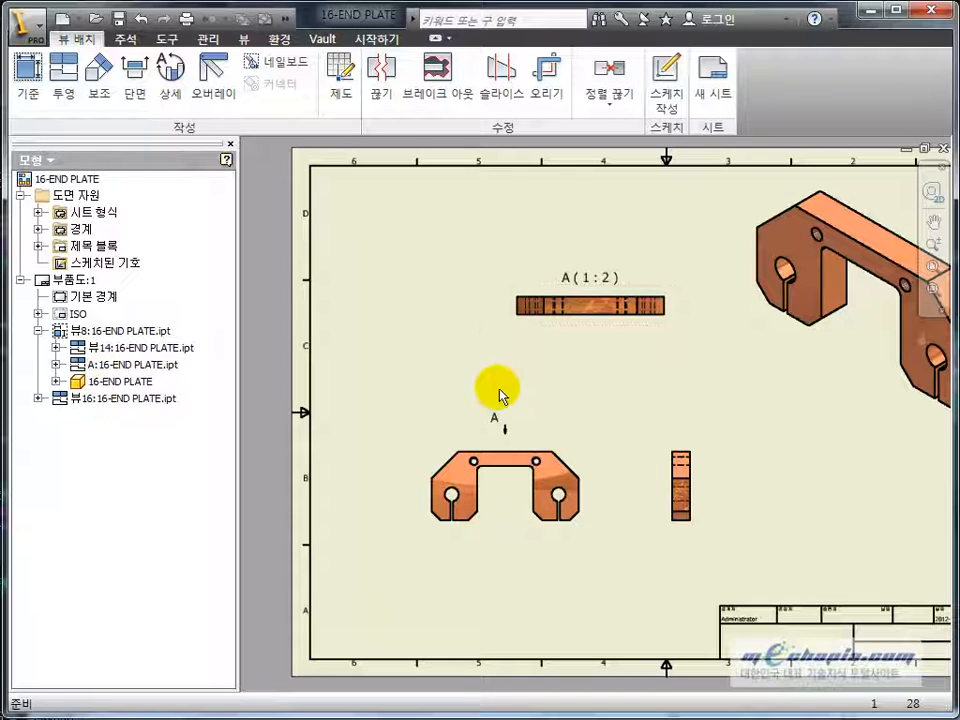
scroll(505, 445, "up", 3)
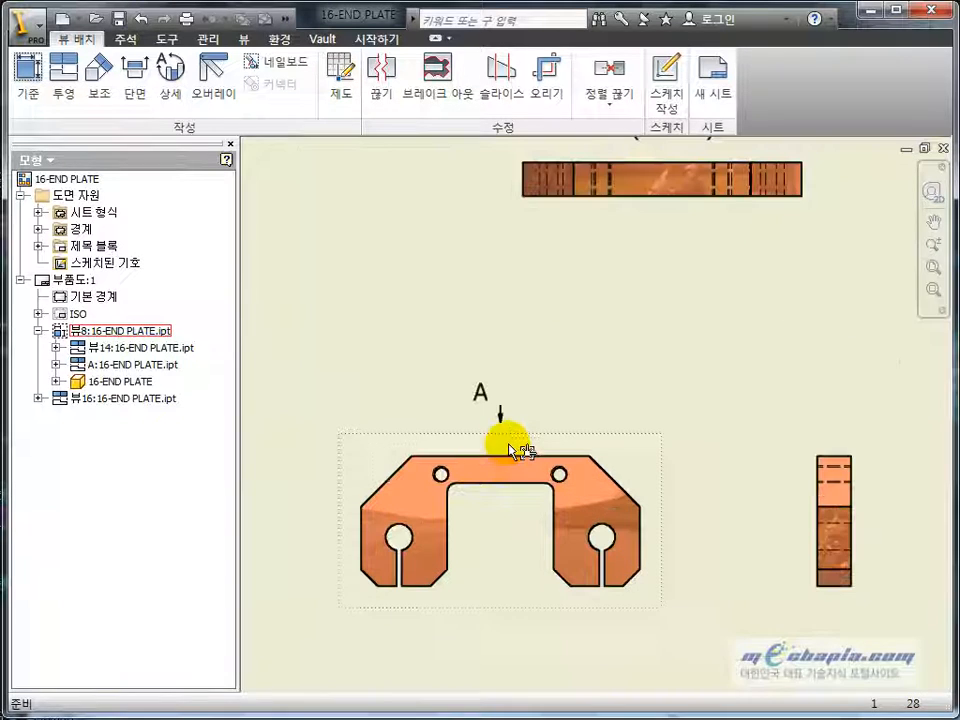
middle_click_drag(570, 325, 537, 437)
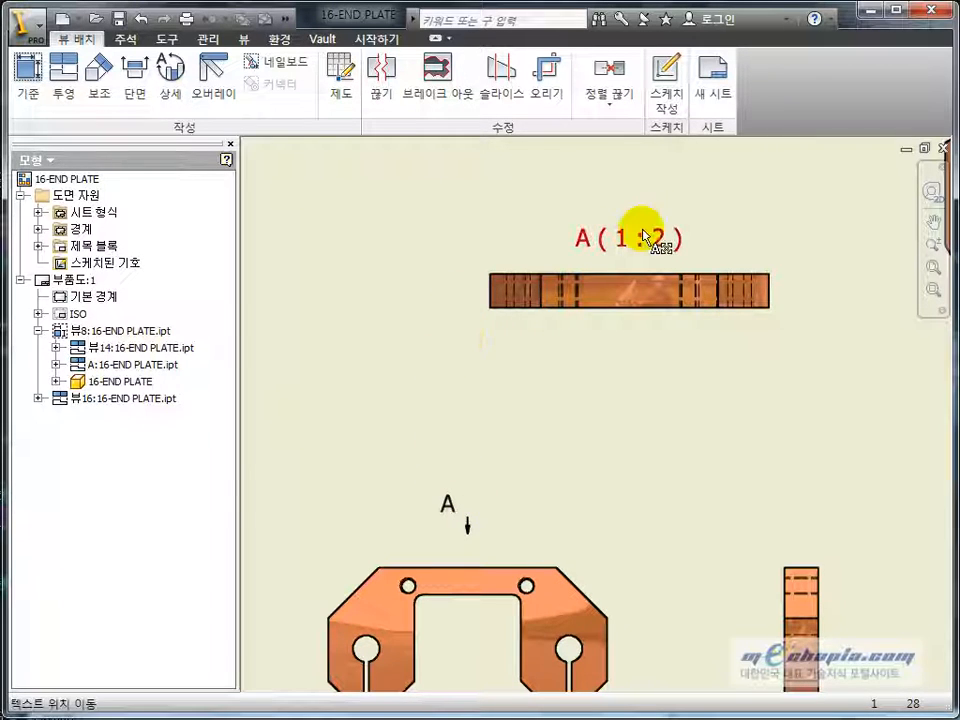
left_click(447, 508)
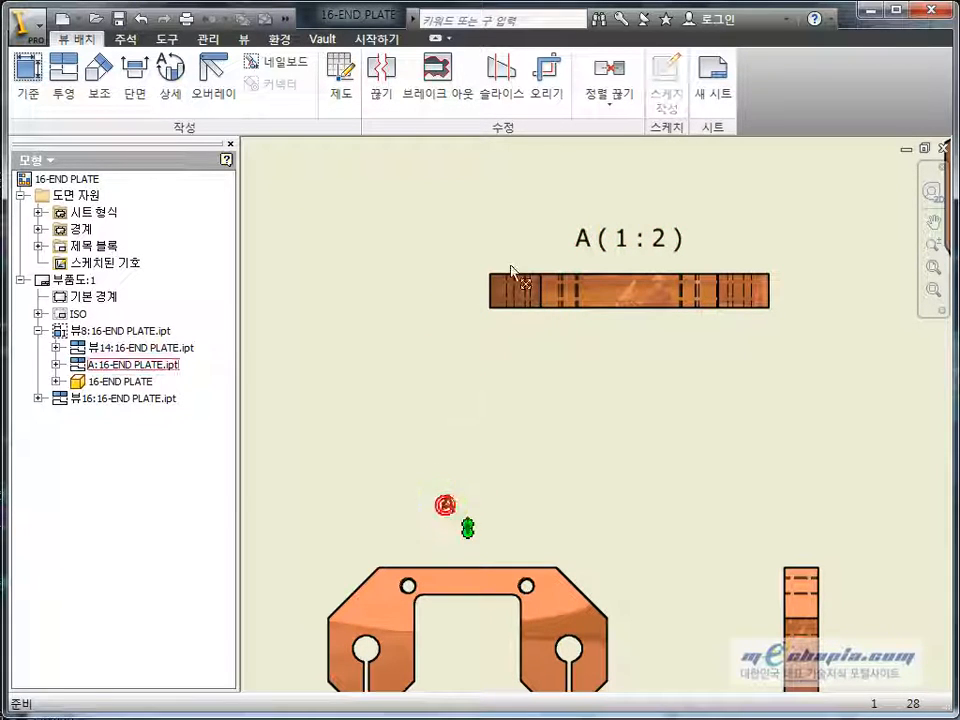
middle_click_drag(445, 441, 489, 345)
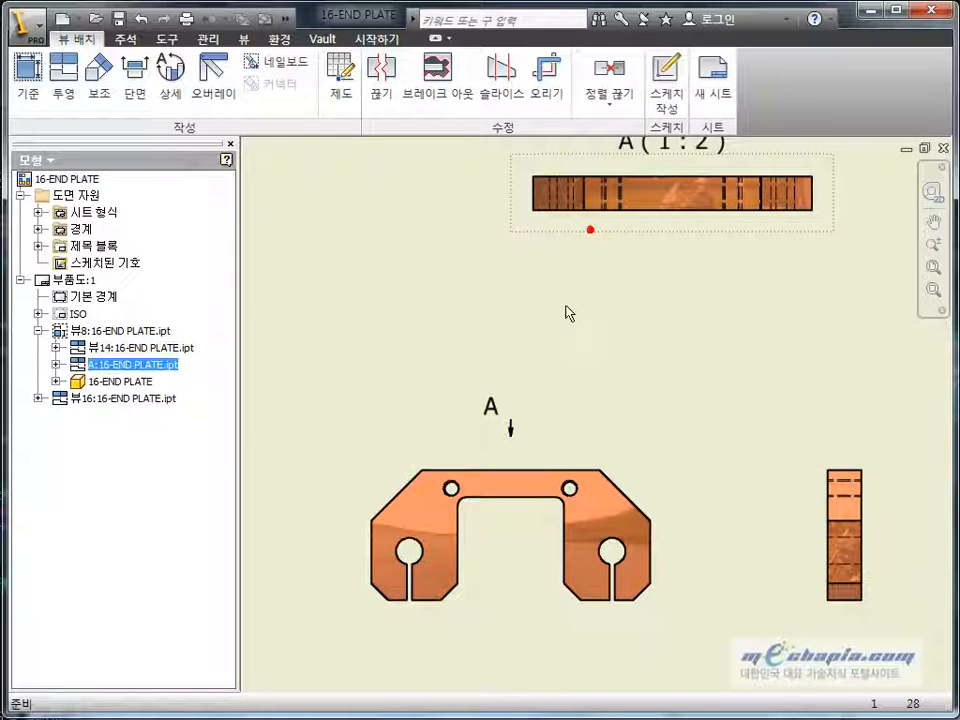
left_click(508, 565)
left_click(621, 229)
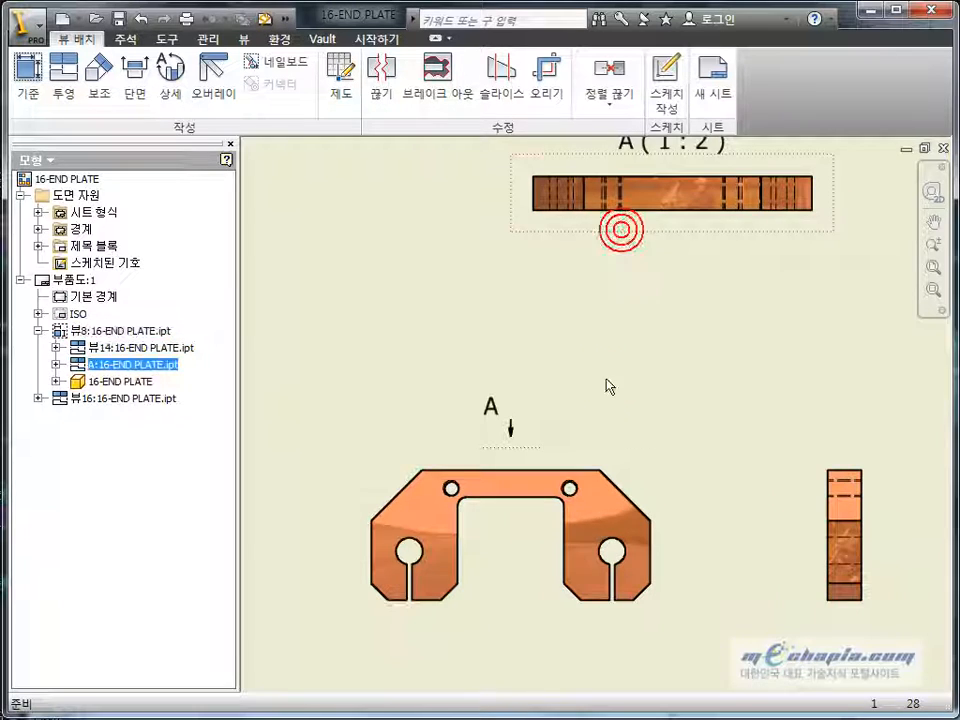
Break the alignment between the base view and the side view projected to its right.
scroll(606, 386, "down", 3)
middle_click_drag(606, 386, 494, 449)
left_click(477, 458)
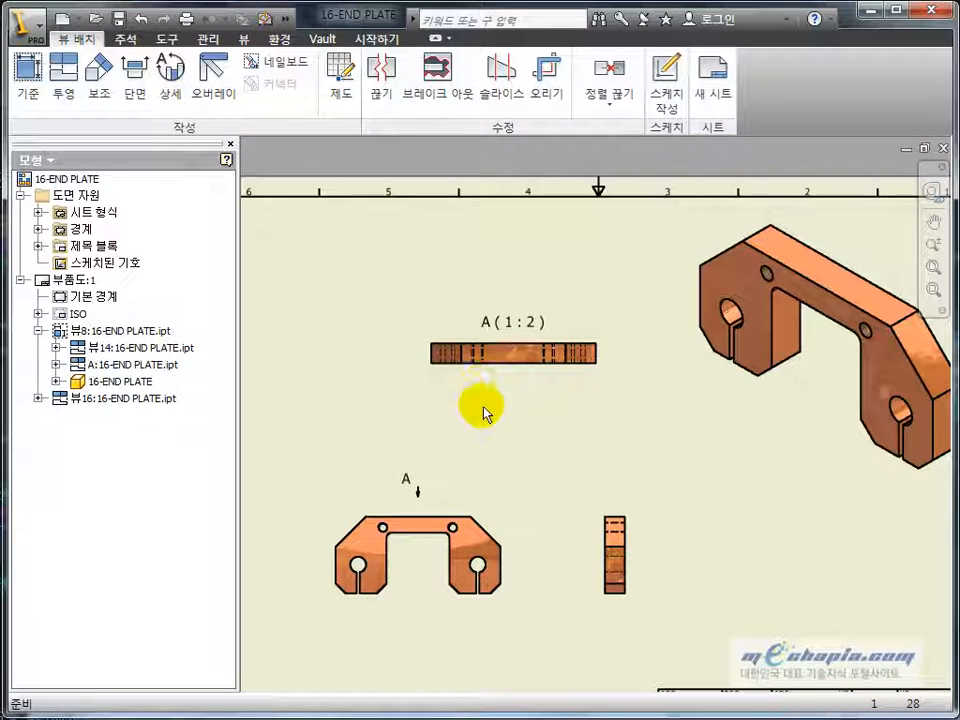
left_click(600, 518)
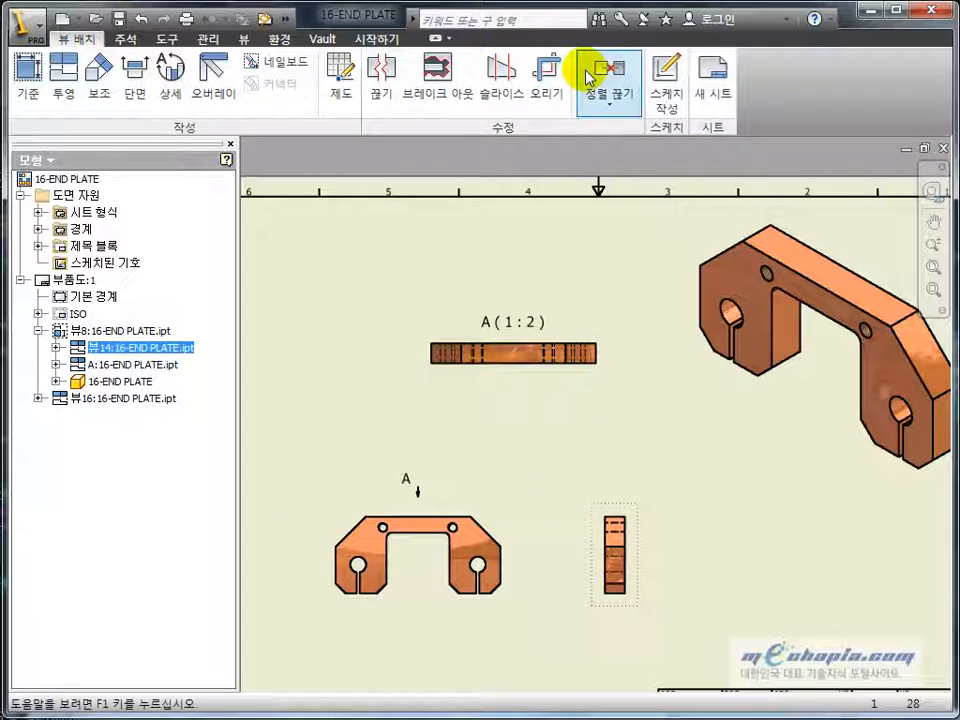
left_click(590, 85)
left_click(606, 252)
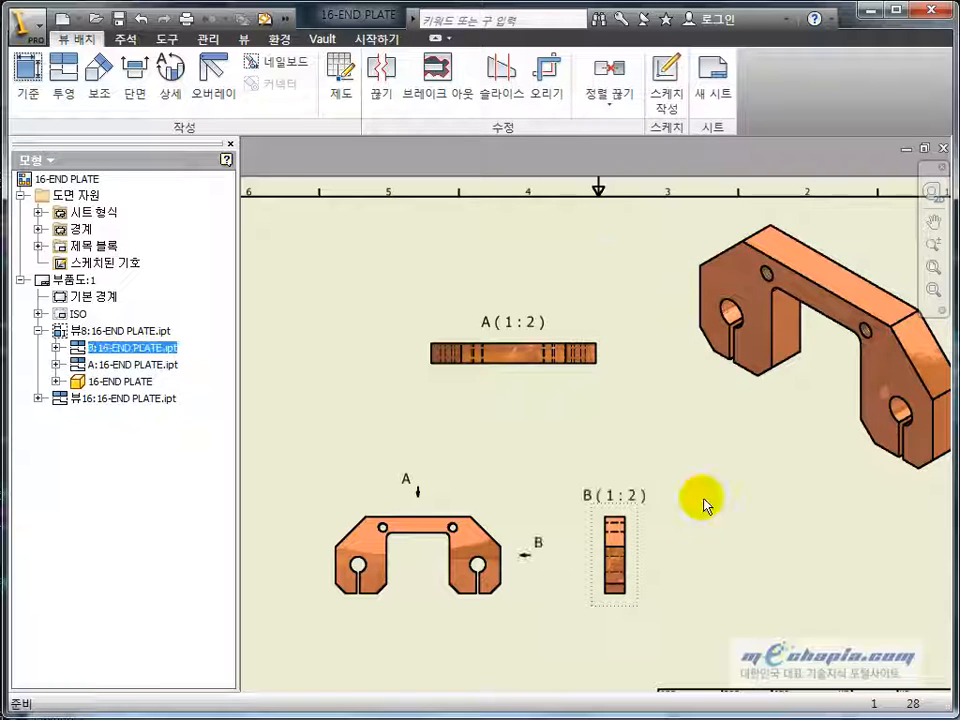
left_click(701, 497)
Align projected view A vertically with the base view.
middle_click_drag(463, 419, 508, 388)
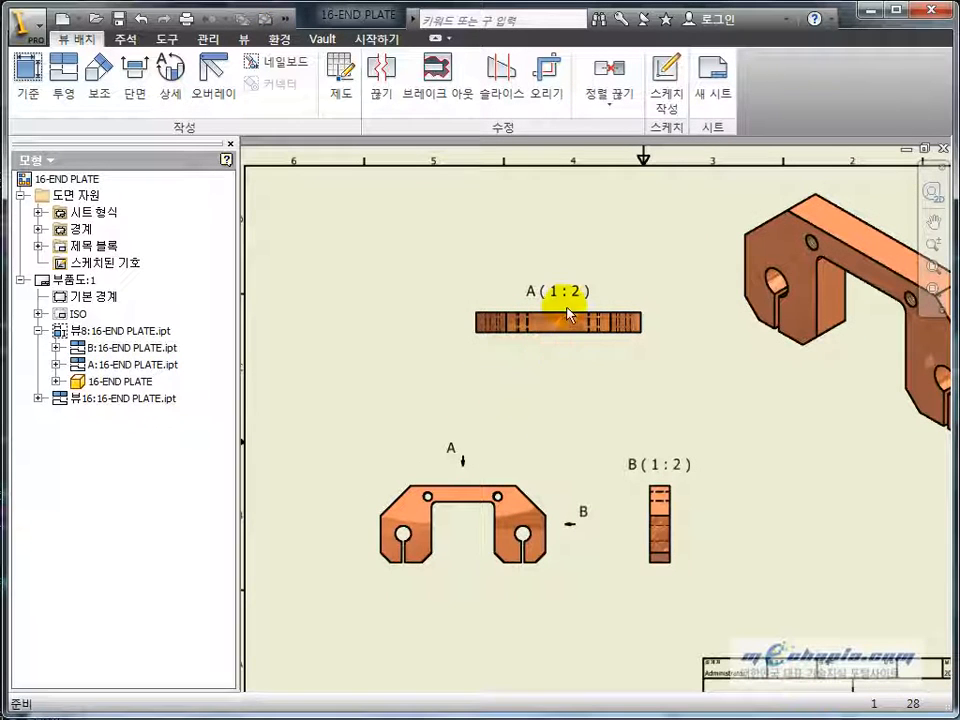
left_click(609, 95)
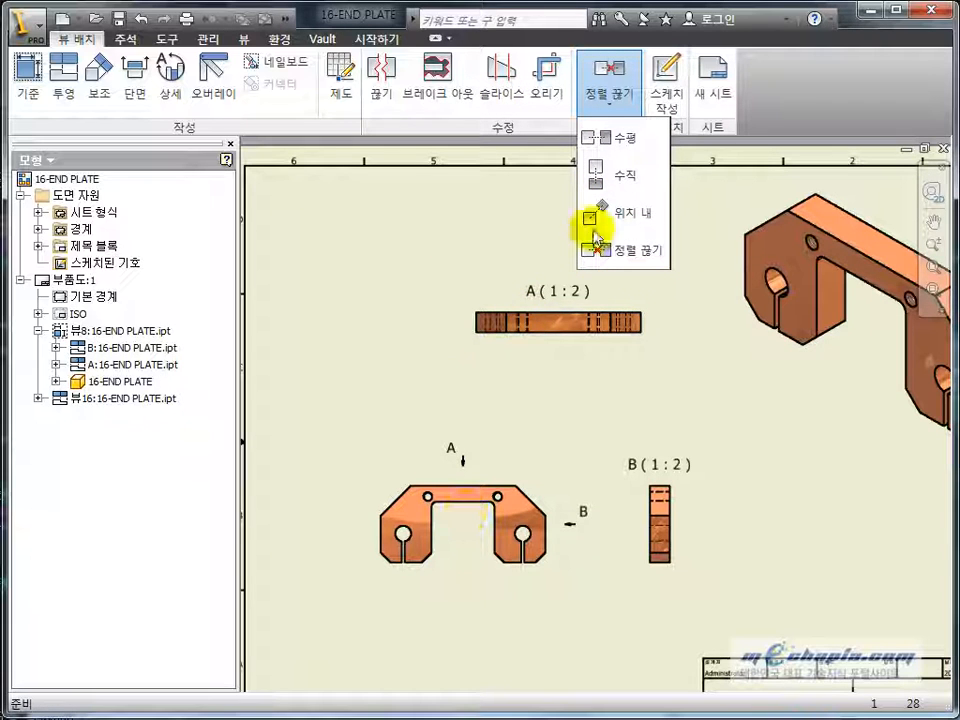
left_click(620, 178)
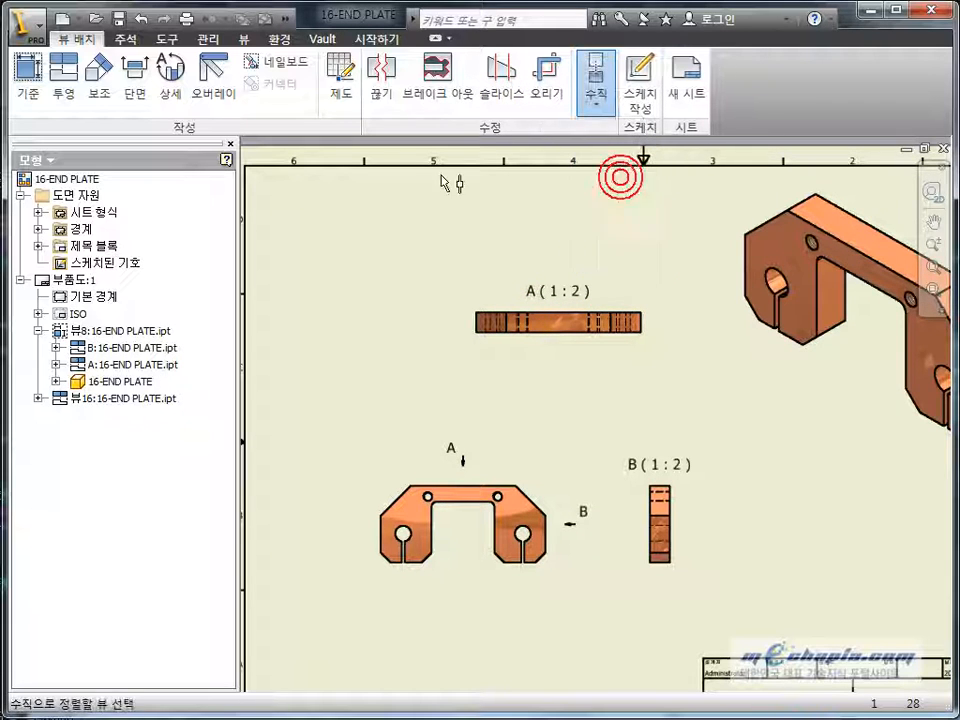
left_click(545, 342)
left_click(452, 552)
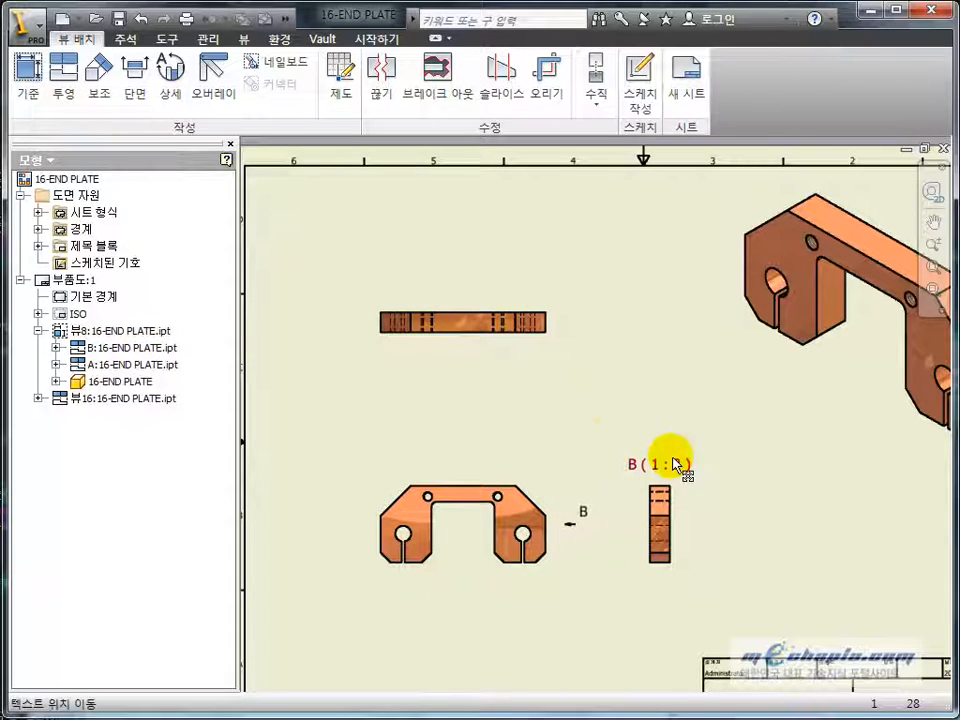
Move side view B up and slightly right on the sheet, and align it horizontally with the base view.
left_click_drag(636, 499, 624, 426)
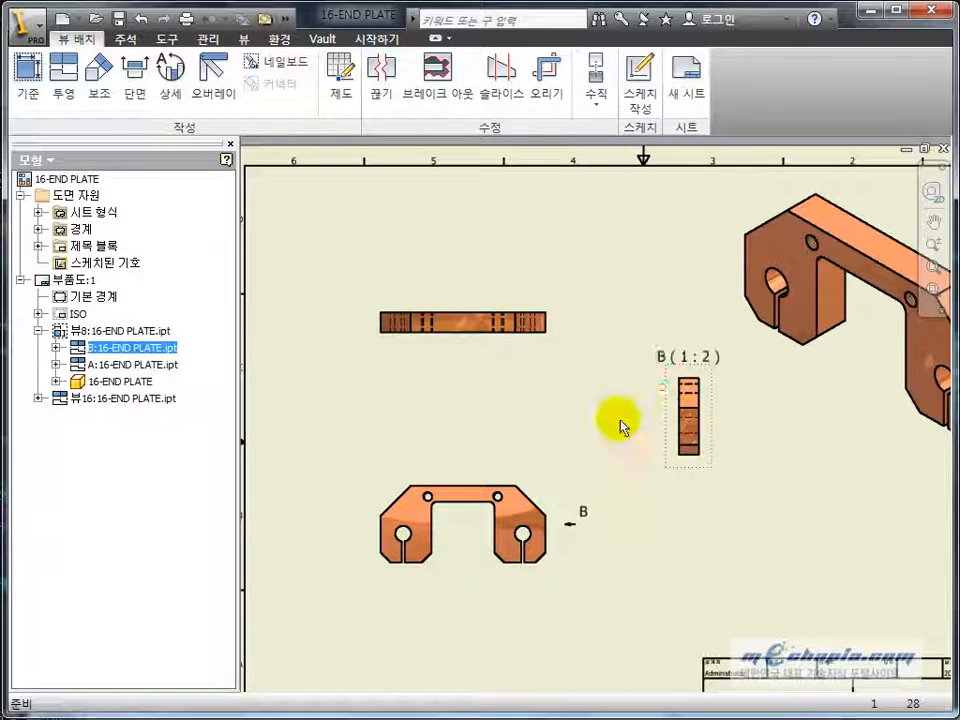
left_click(594, 103)
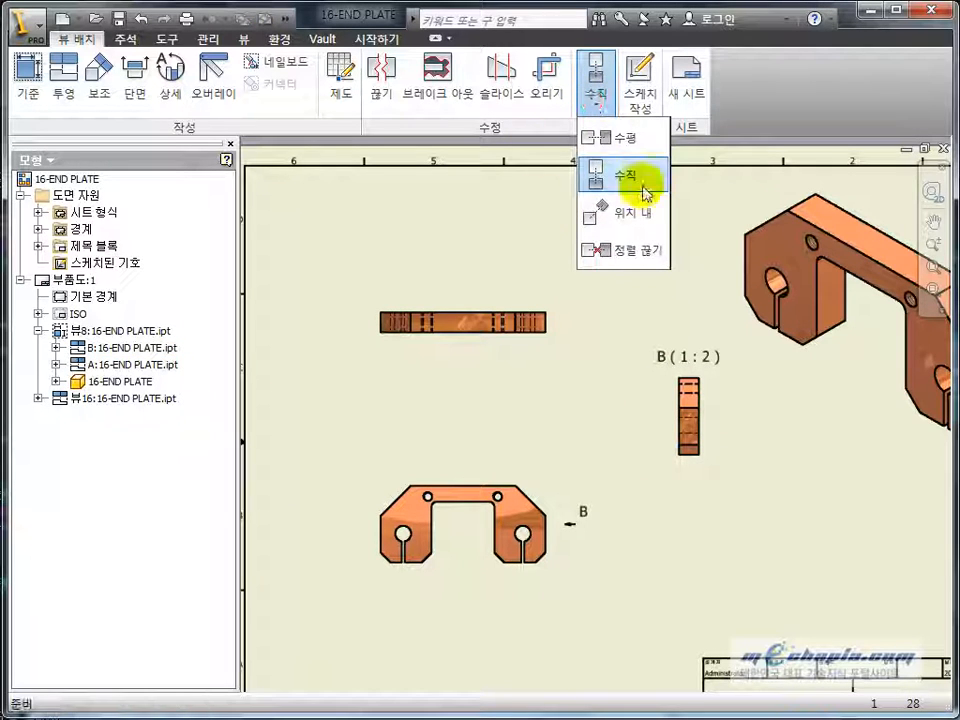
left_click(630, 137)
left_click(662, 440)
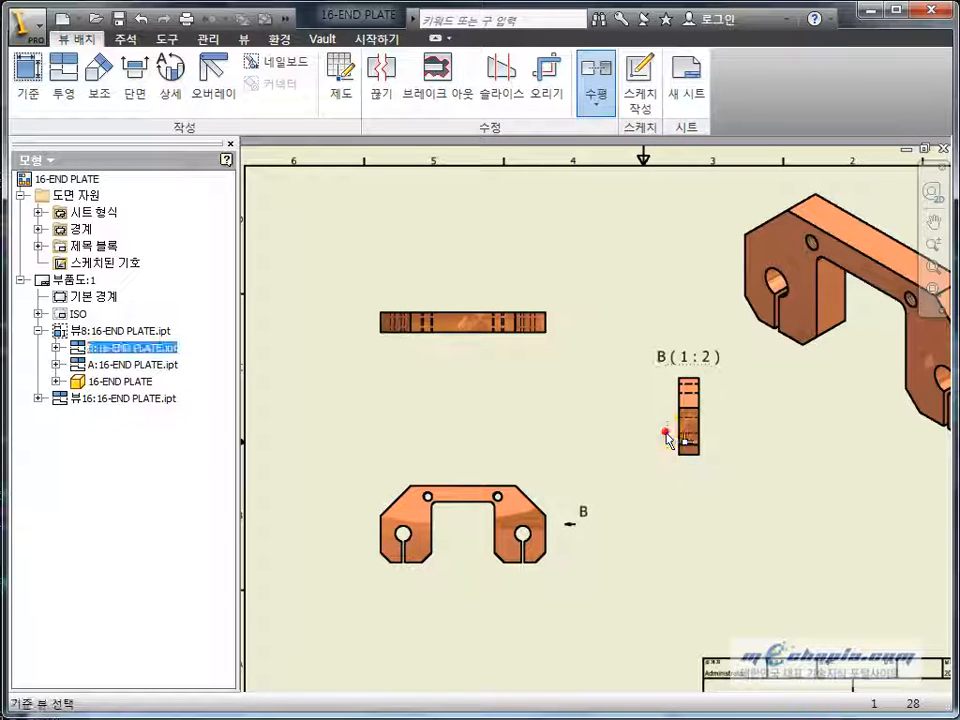
left_click(437, 558)
Align the isometric view horizontally with the base view and slide it to the right, clear of the side view.
mouse_move(635, 486)
middle_mouse_down()
mouse_move(561, 514)
mouse_move(579, 461)
mouse_move(473, 485)
mouse_move(533, 471)
middle_mouse_up()
scroll(561, 514, "up", 3)
scroll(579, 461, "down", 3)
scroll(467, 491, "up", 3)
left_click(564, 356)
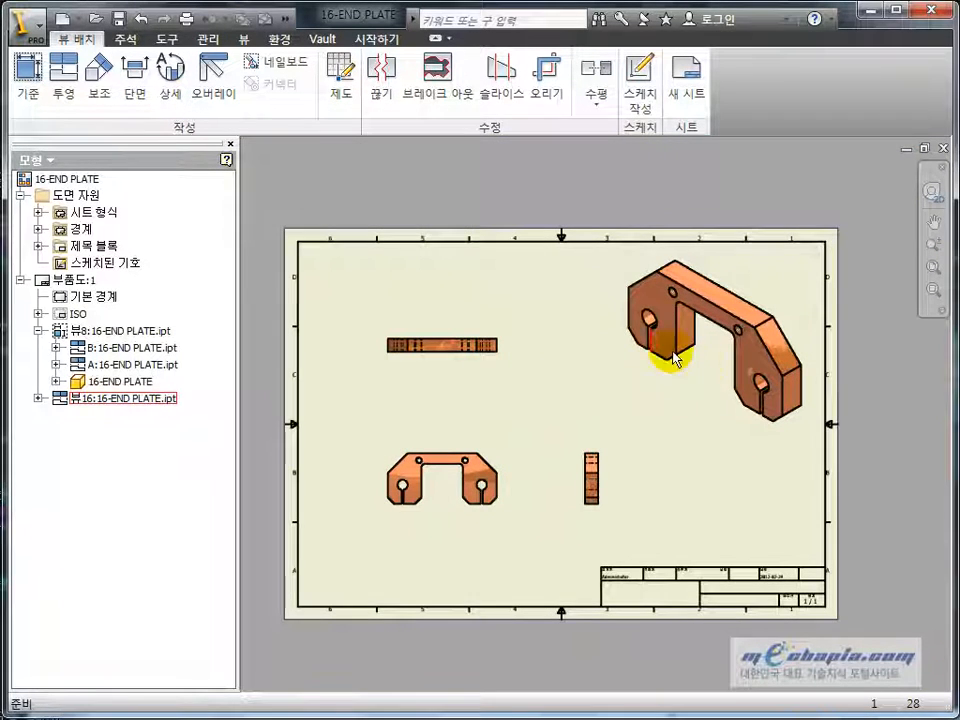
left_click_drag(692, 424, 645, 438)
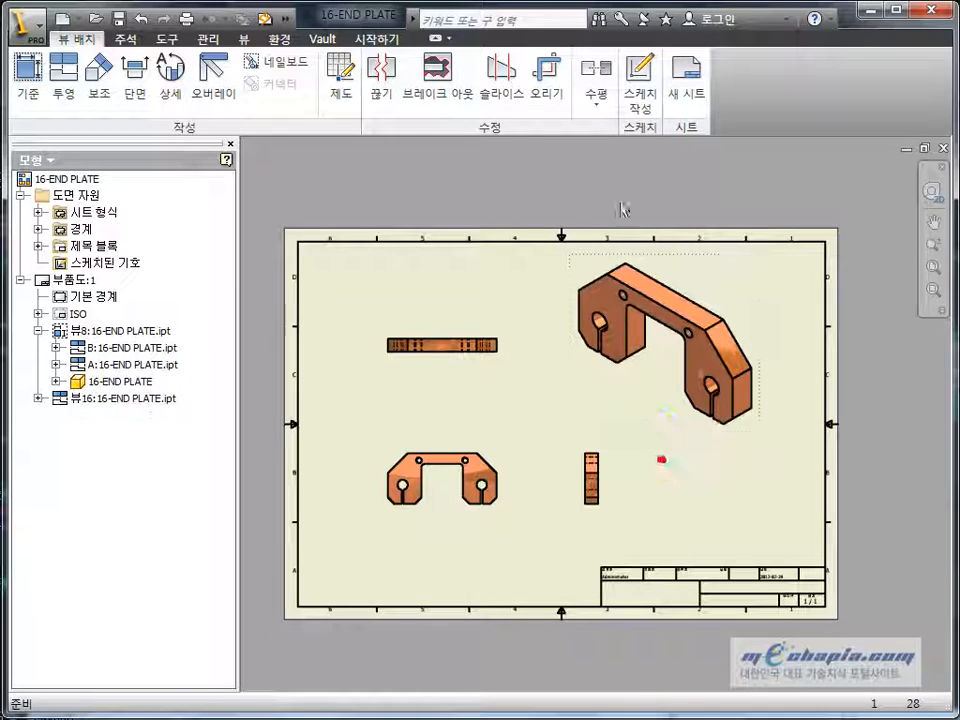
left_click(597, 85)
left_click(634, 138)
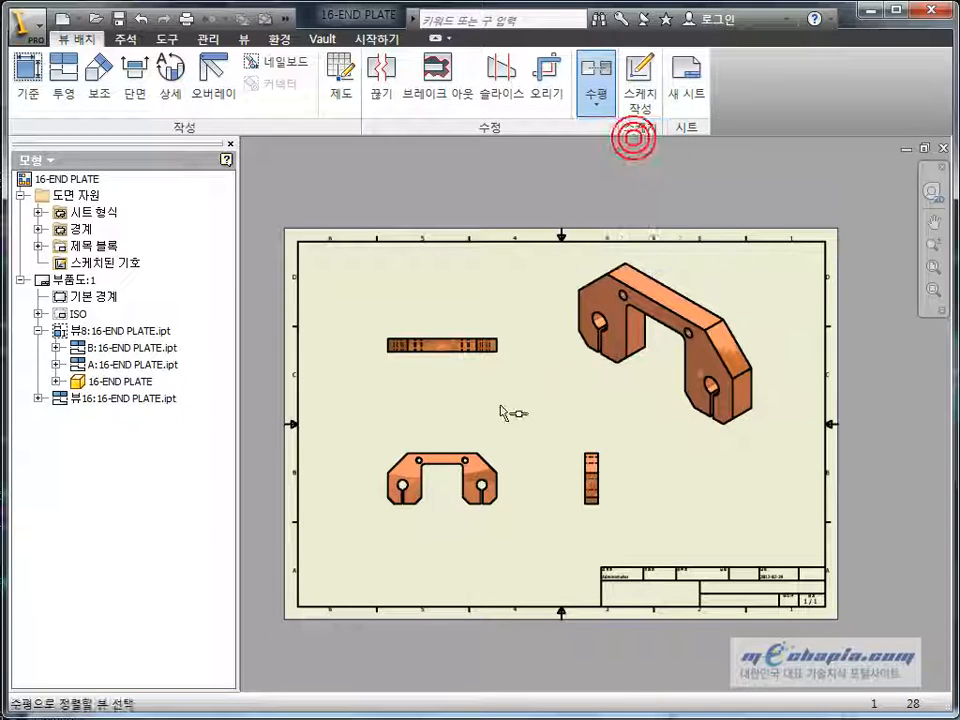
left_click(673, 369)
left_click(430, 502)
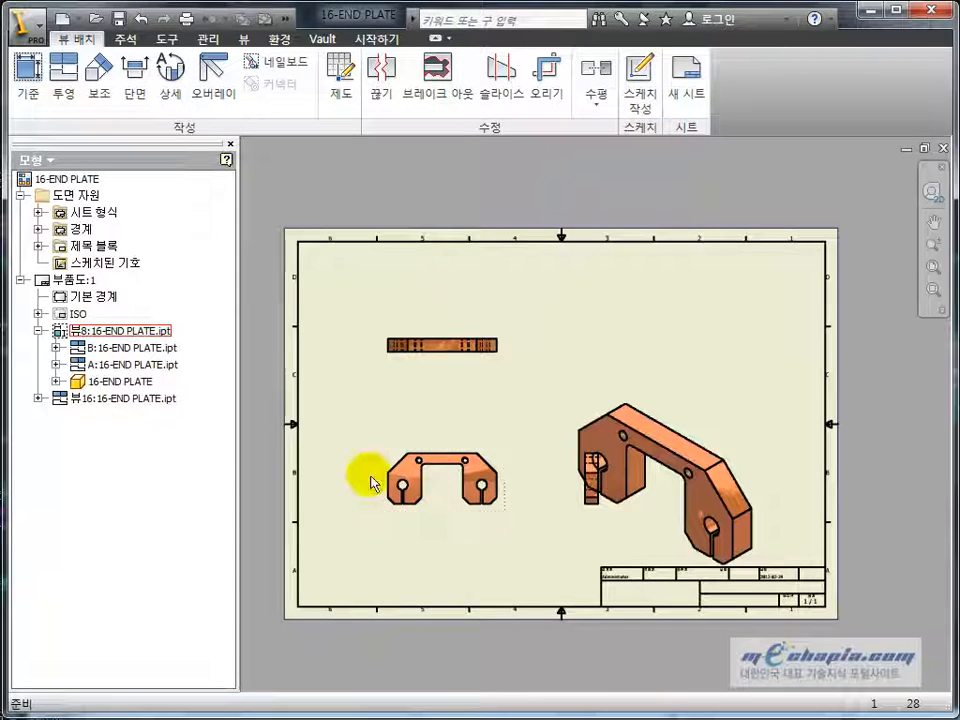
mouse_move(744, 396)
left_mouse_down()
mouse_move(677, 403)
mouse_move(722, 394)
mouse_move(868, 401)
left_mouse_up()
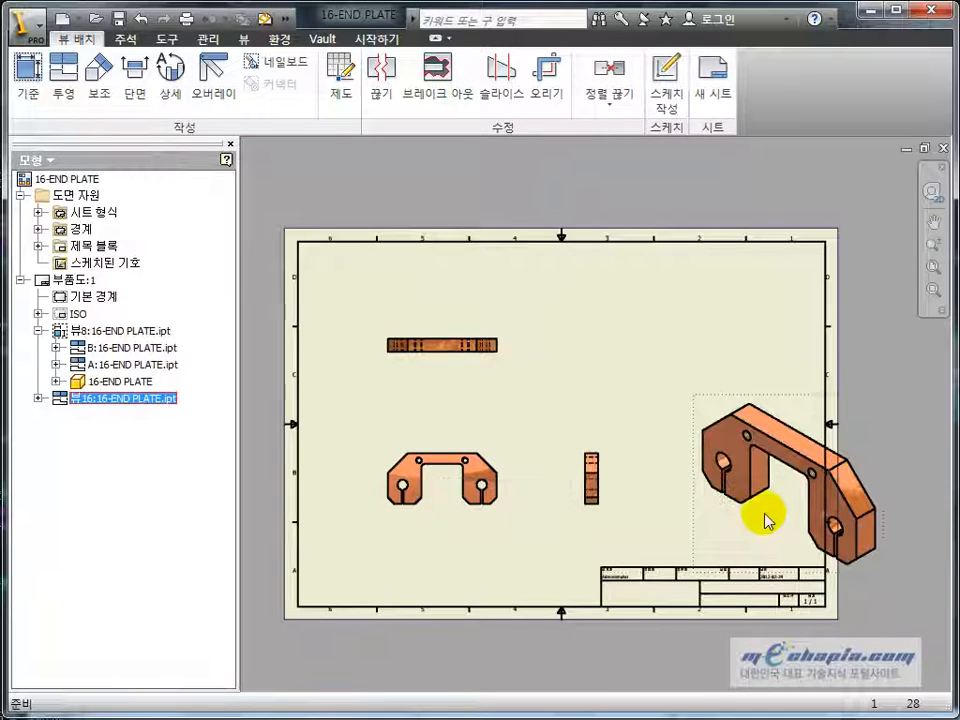
mouse_move(565, 405)
left_mouse_down()
mouse_move(720, 401)
mouse_move(660, 404)
left_mouse_up()
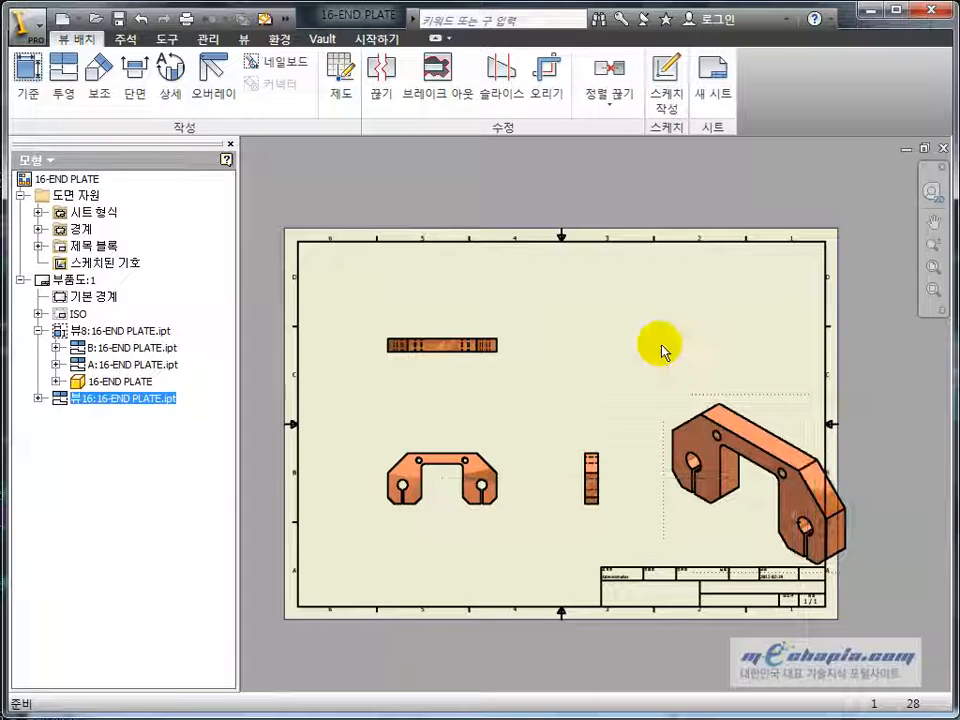
Break the isometric view's alignment with the base view and move it up into the sheet's upper right area.
left_click(609, 80)
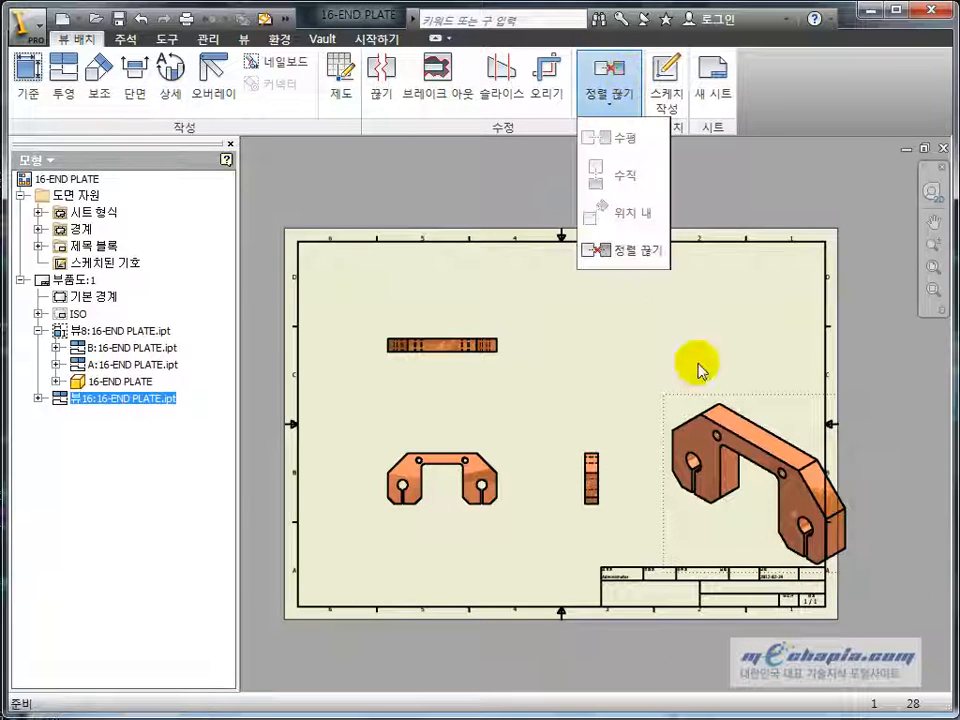
left_click(622, 250)
left_click_drag(774, 395, 716, 262)
left_click(545, 391)
middle_click(539, 391)
middle_click(539, 391)
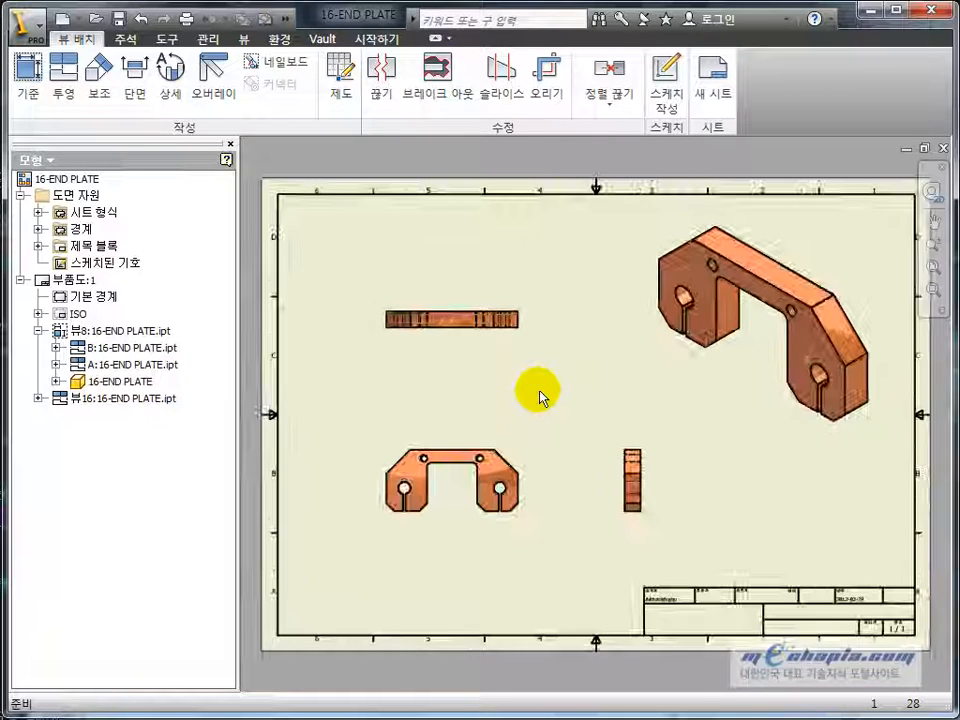